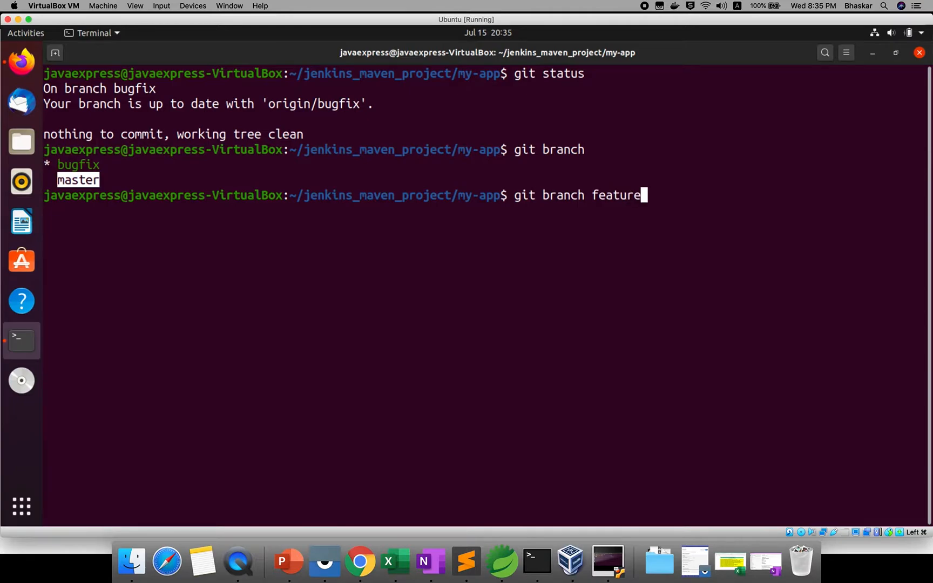
Create the jenkisfilechange branch and list the branches to confirm it.
text(git branch )
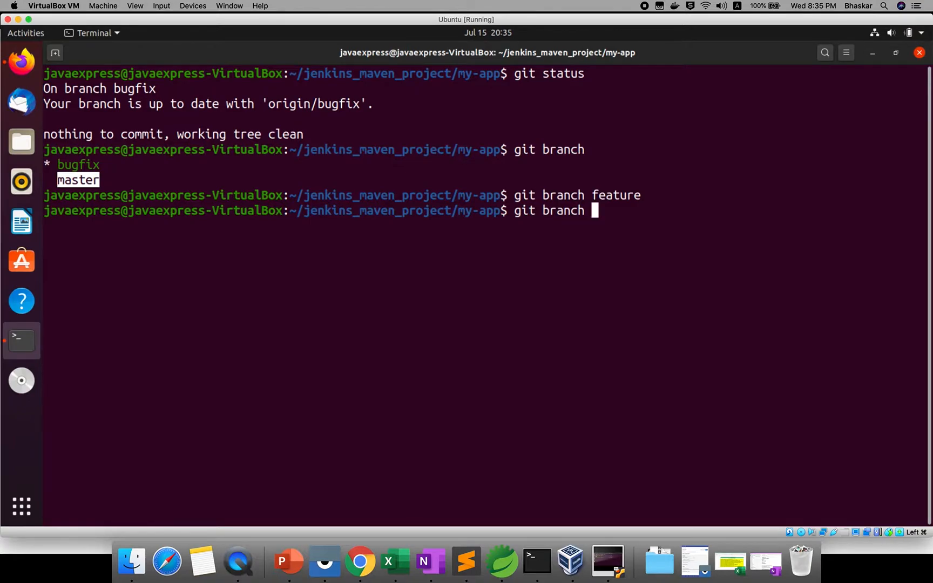
text(j)
key(BackSpace)
text(jenkisfilechange)
key(Return)
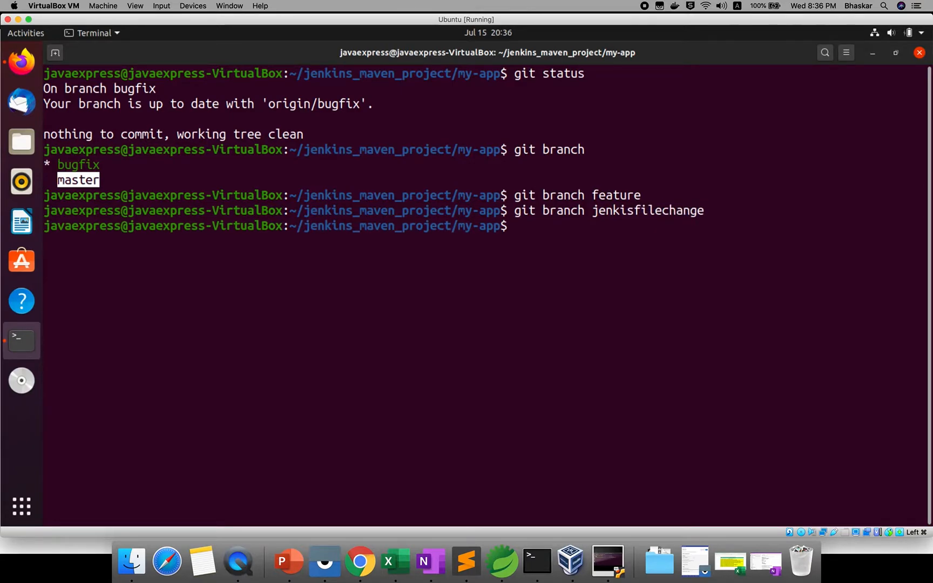
text(git branch)
key(Return)
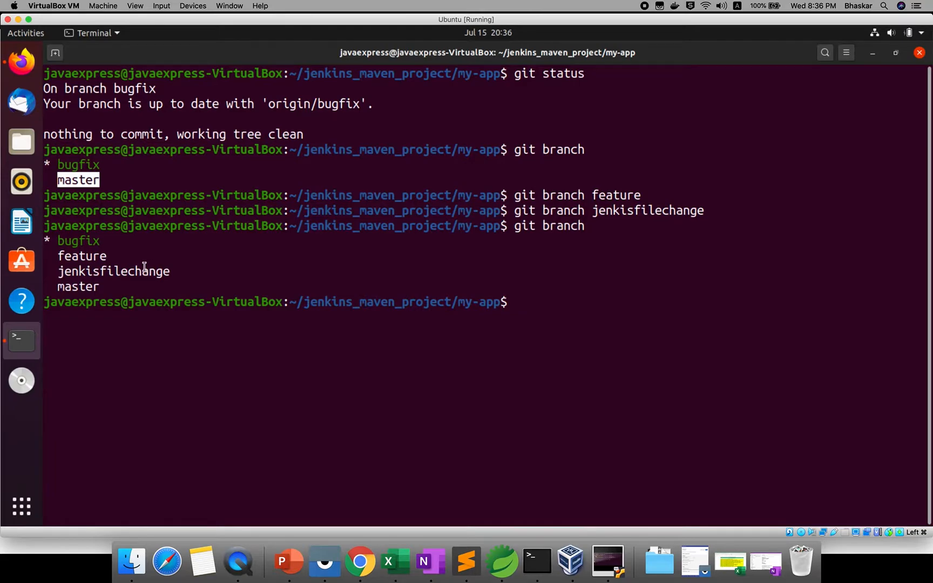
Start a git checkout and copy the jenkisfilechange branch name from the listing.
double_click(108, 271)
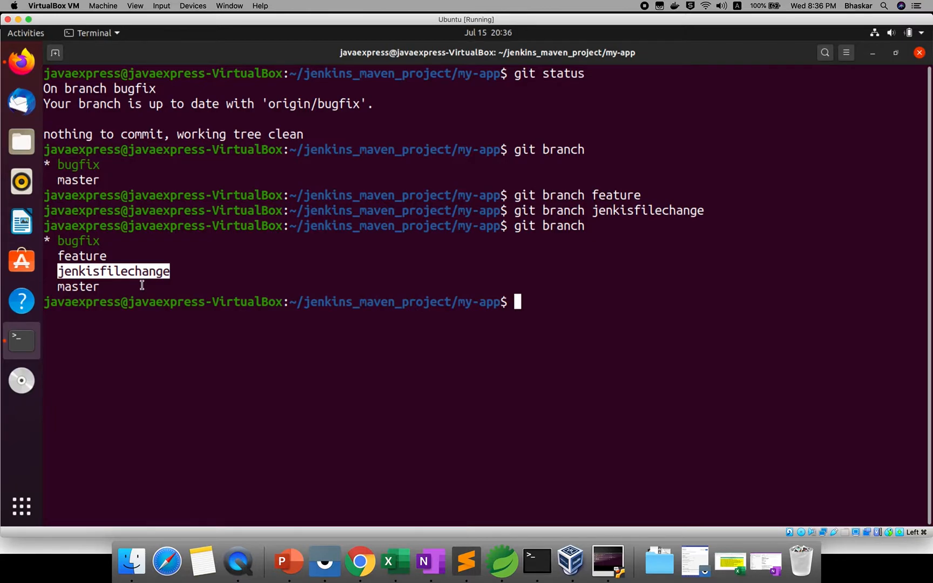
text(git c)
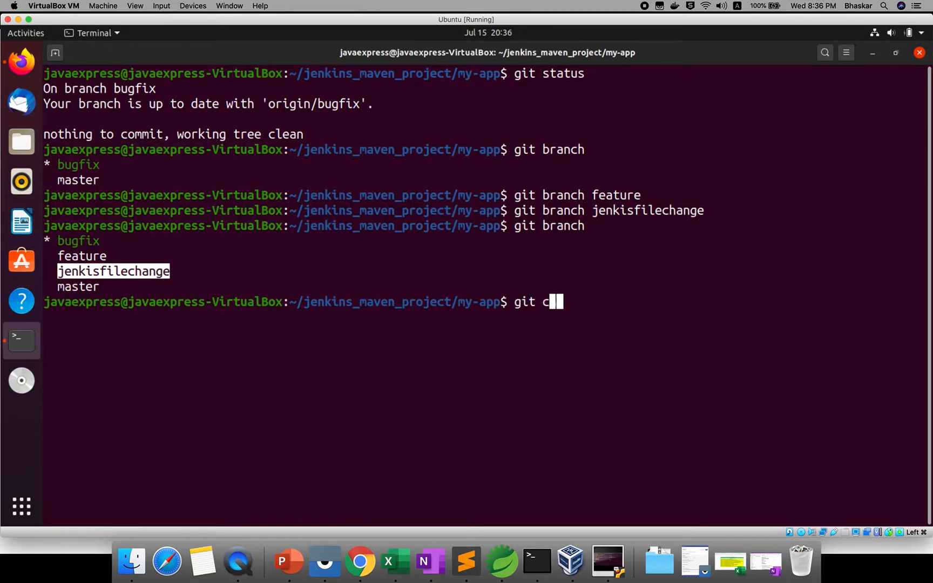
text(heckout jen)
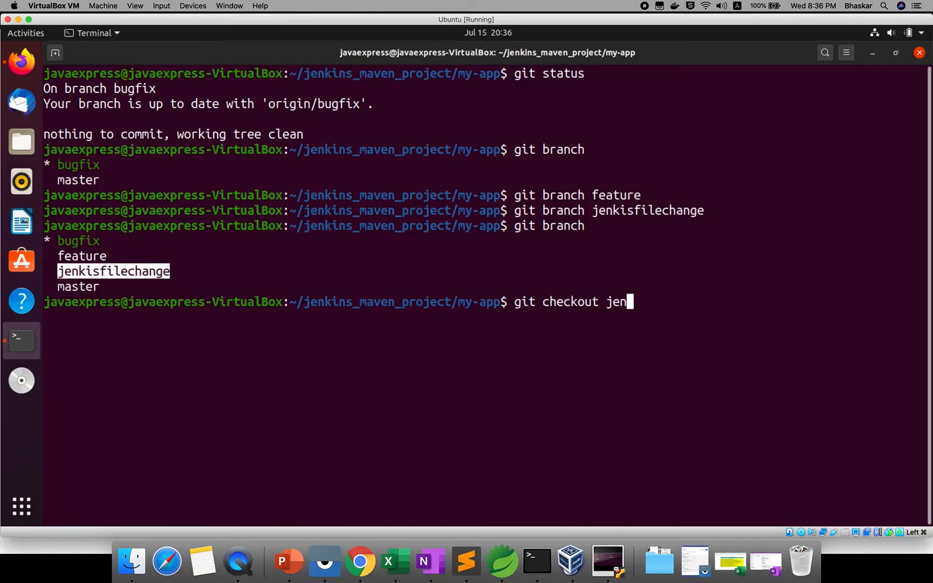
key(BackSpace)
key(BackSpace)
click(624, 210)
double_click(624, 210)
right_click(622, 211)
click(650, 222)
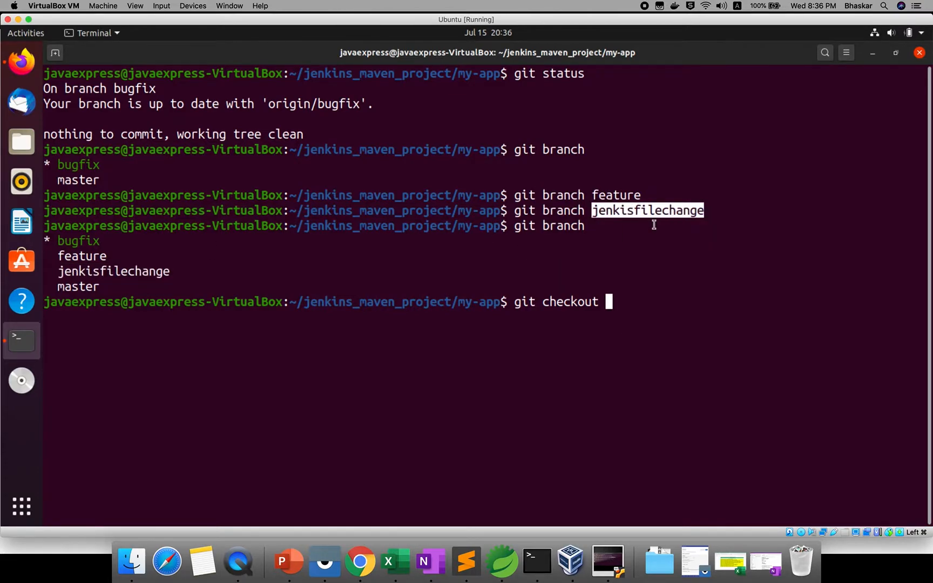
click(651, 225)
double_click(632, 211)
right_click(632, 213)
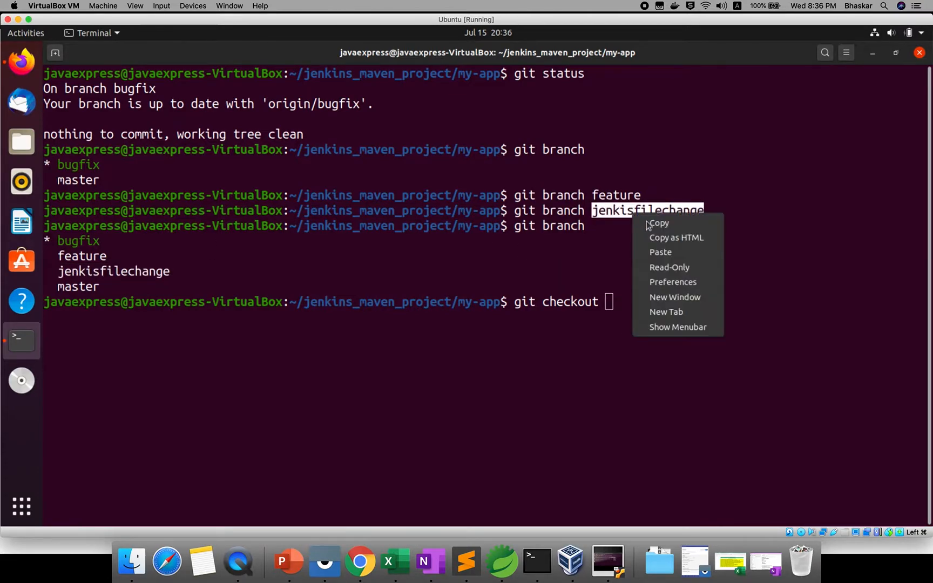
click(657, 222)
Check out the feature branch with git checkout feature.
right_click(636, 298)
click(664, 337)
click(664, 338)
right_click(638, 303)
click(664, 339)
right_click(641, 306)
click(664, 344)
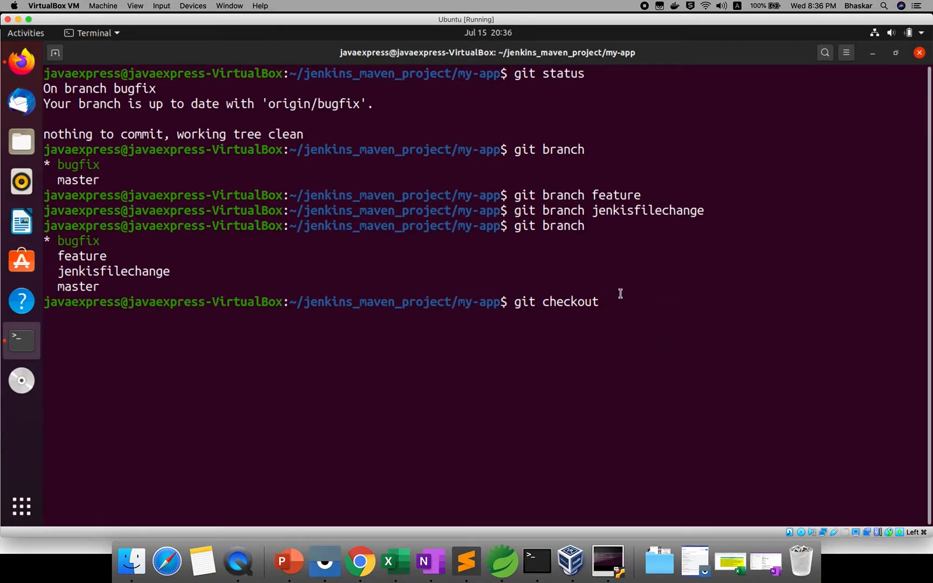
text(feature)
key(Return)
List the branches and project files to confirm feature is current.
text(git branch)
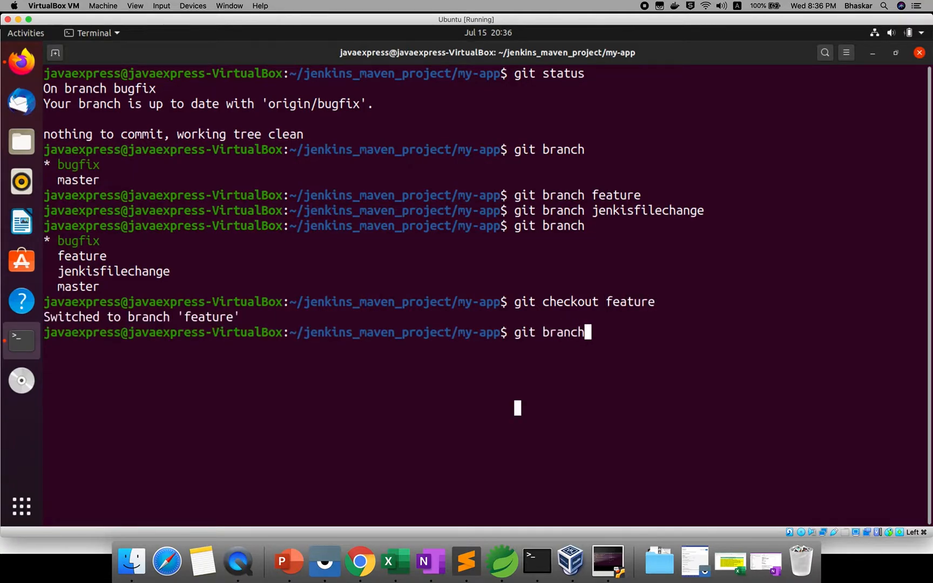
key(Return)
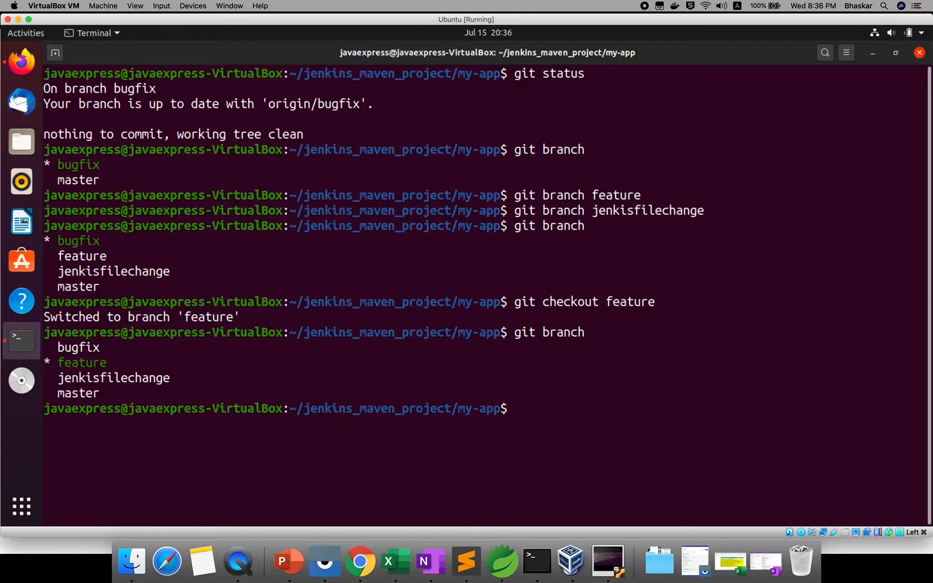
text(ls)
key(Return)
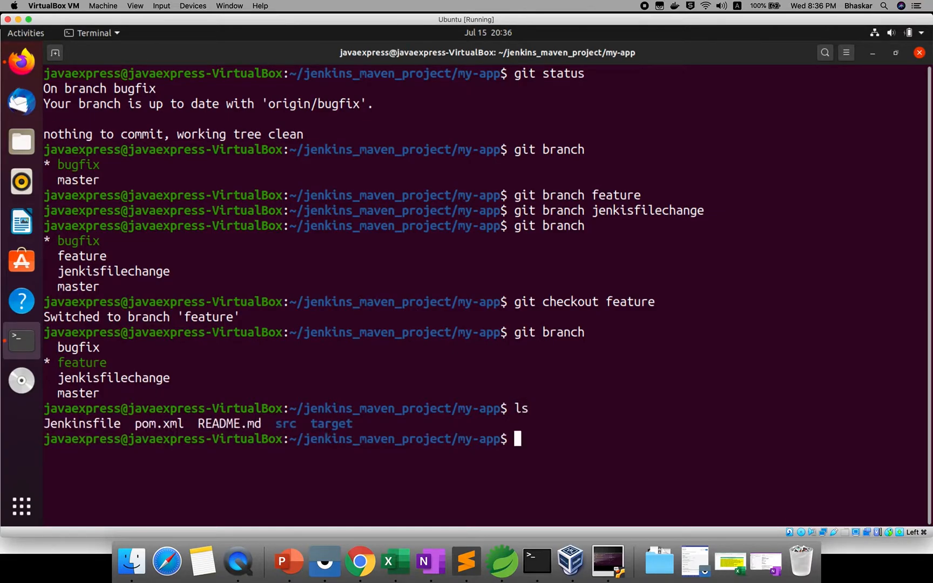
Open the Jenkinsfile in gedit from the project folder.
text(gedit jen)
key(BackSpace)
key(BackSpace)
key(BackSpace)
text(Jenk)
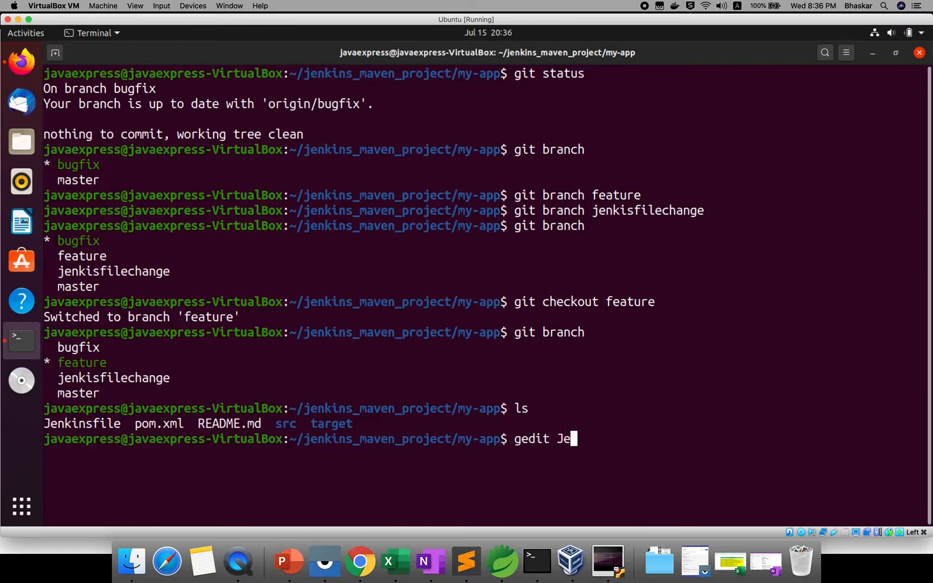
text(insf)
key(Tab)
key(Return)
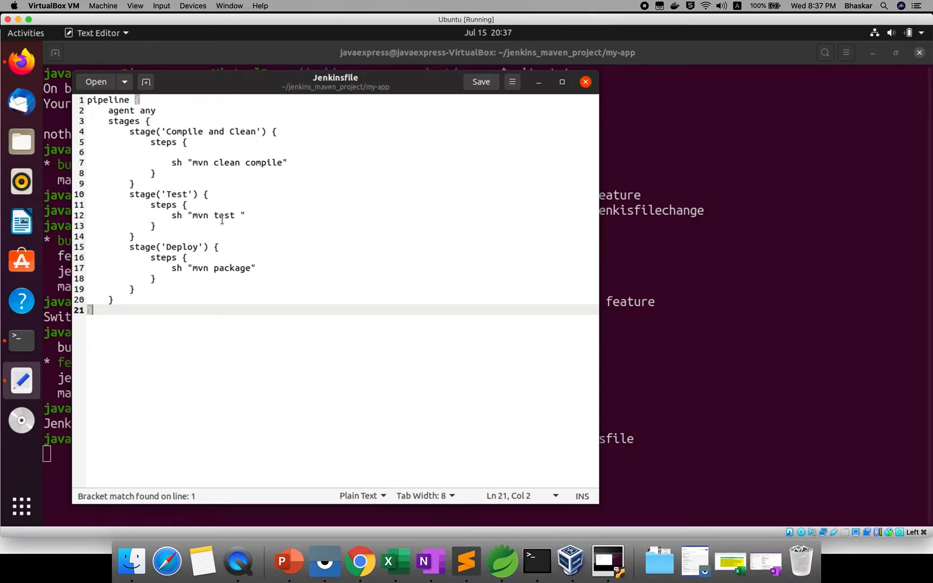
Insert a sh "printenv" step on line 6 of the Compile and Clean stage.
click(187, 152)
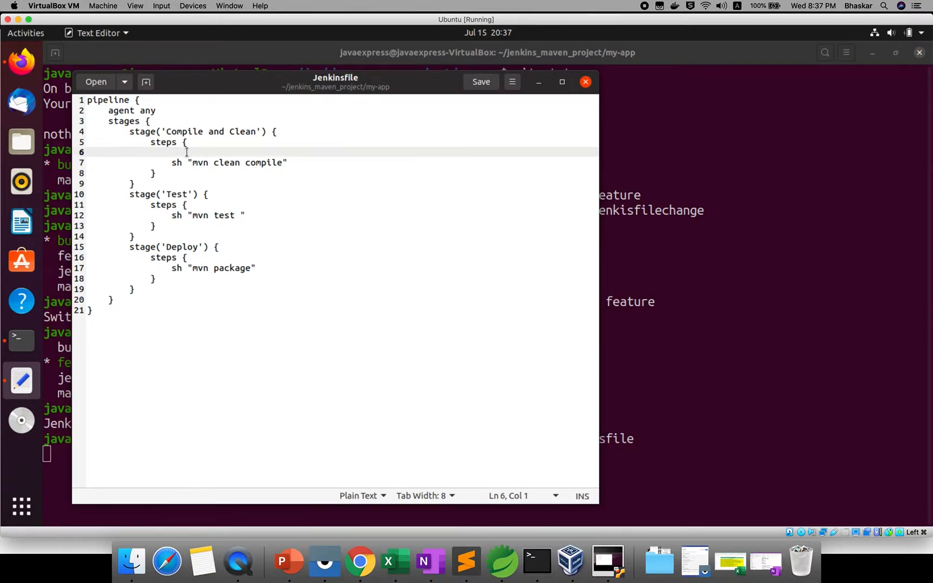
key(Tab)
key(Tab)
key(BackSpace)
text(sh)
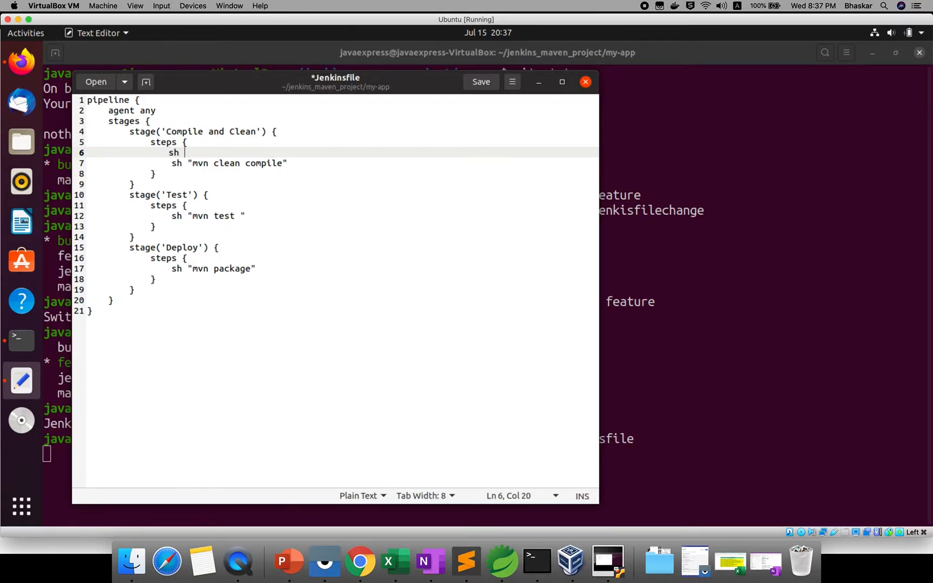
text( "printev)
Save the Jenkinsfile and close gedit, back in the terminal.
click(482, 82)
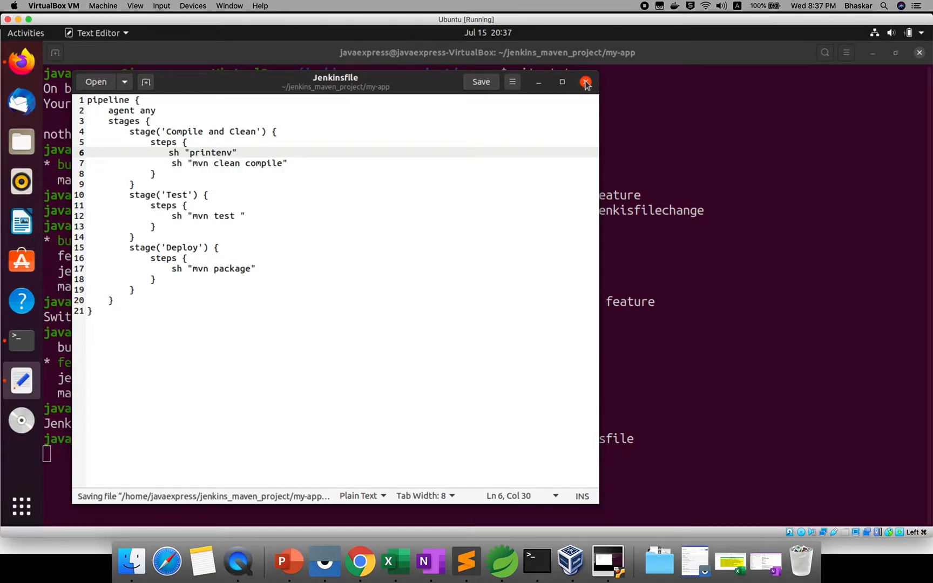
click(586, 82)
text(git status)
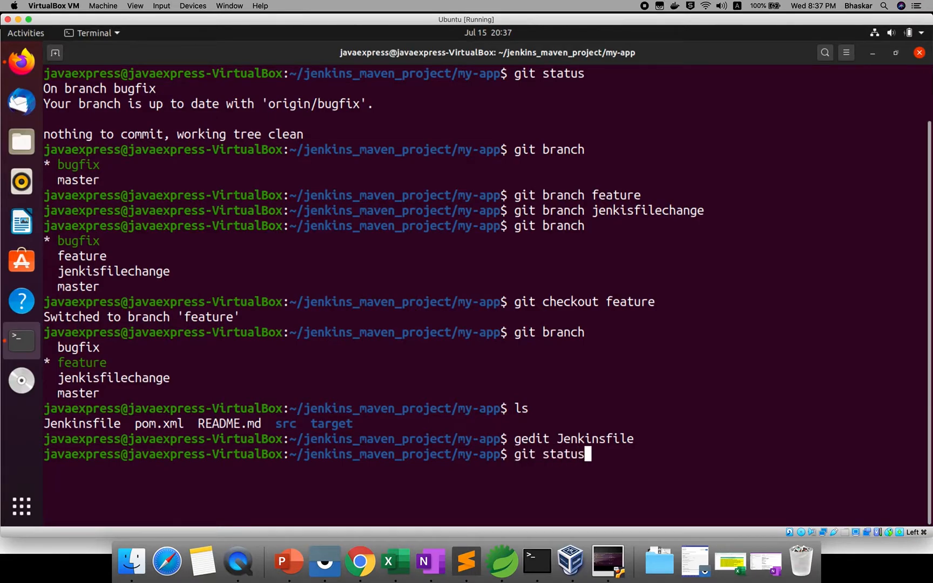
Check git status, stage all changes, and commit them as 'printenv added'.
key(Return)
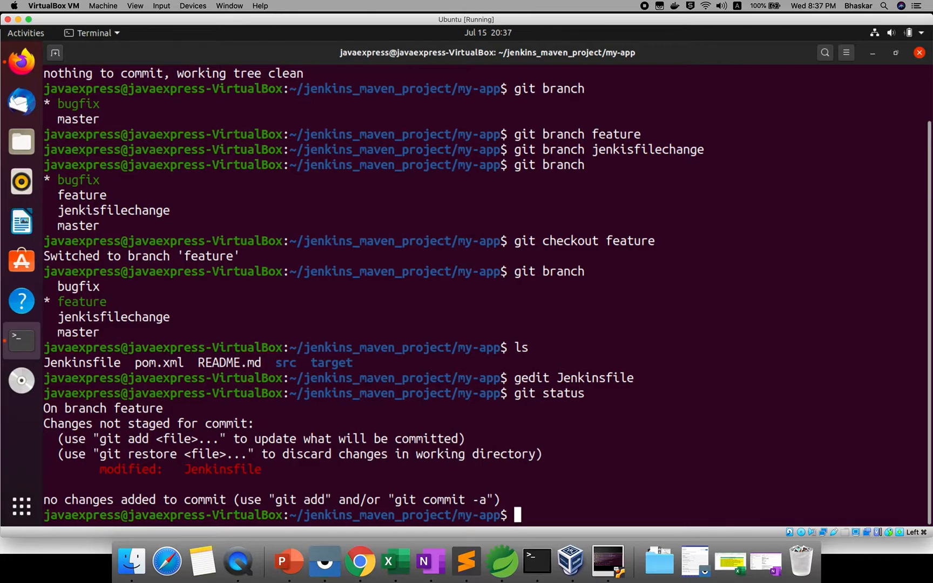
text(git add .)
key(Return)
text(g)
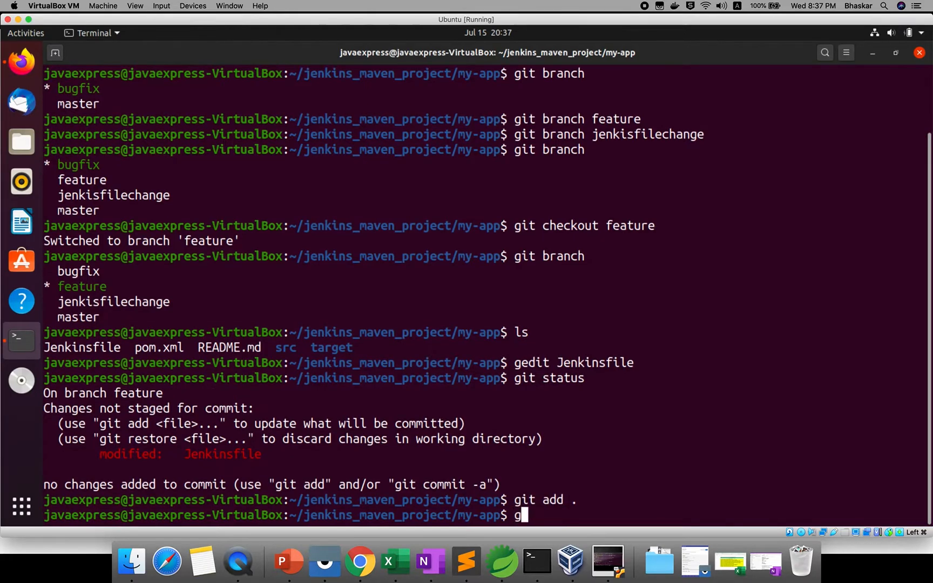
text(it commit )
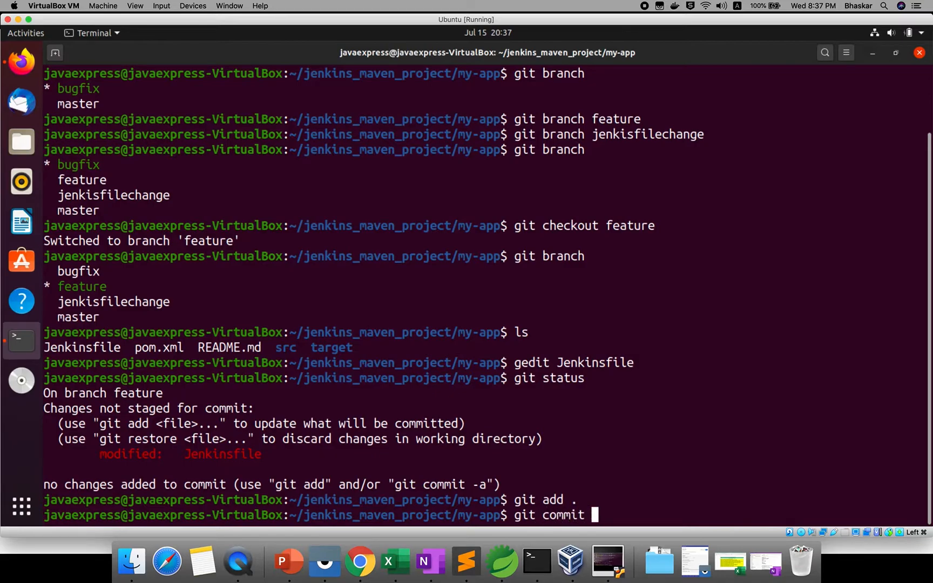
text(-m "prin)
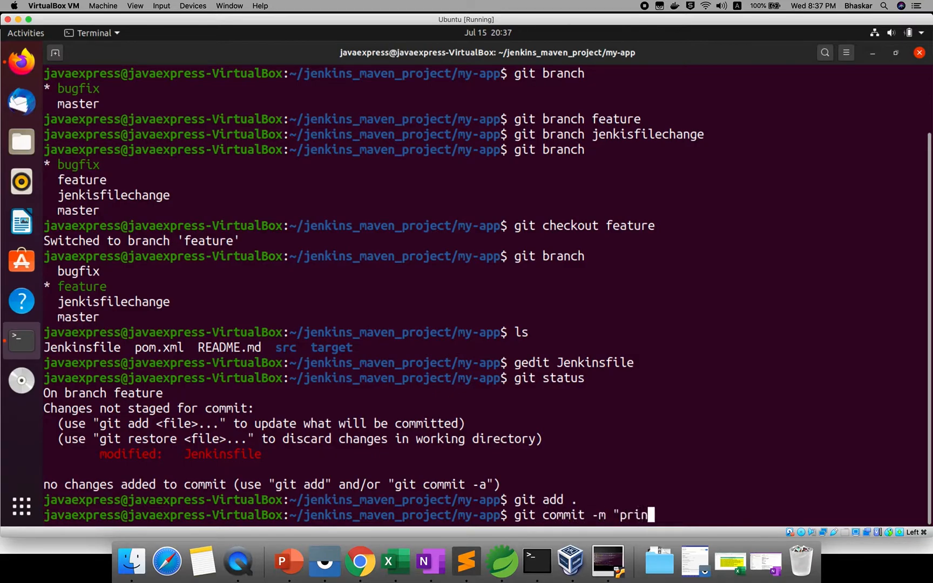
text(tenv added")
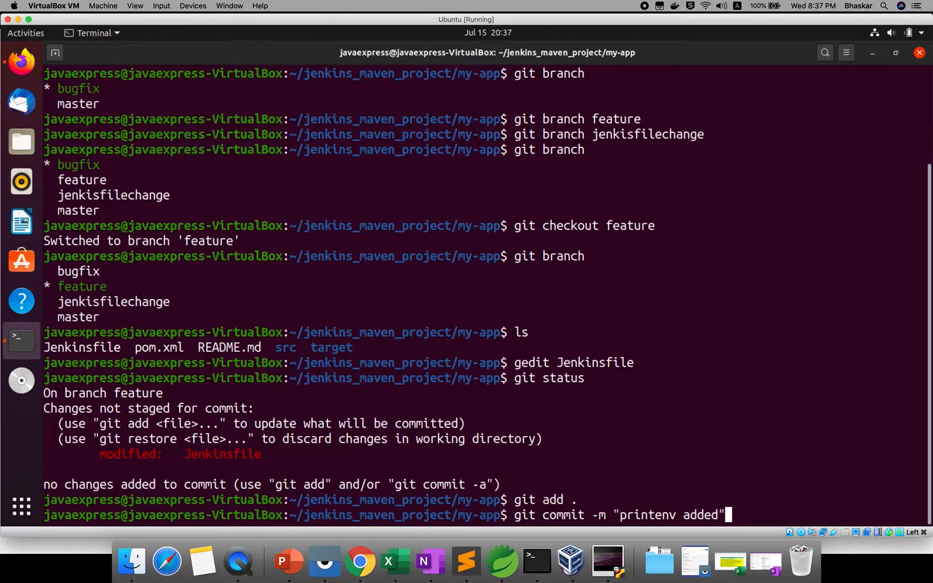
key(Return)
Push feature, rerunning with the suggested git push --set-upstream origin feature command.
text(git push)
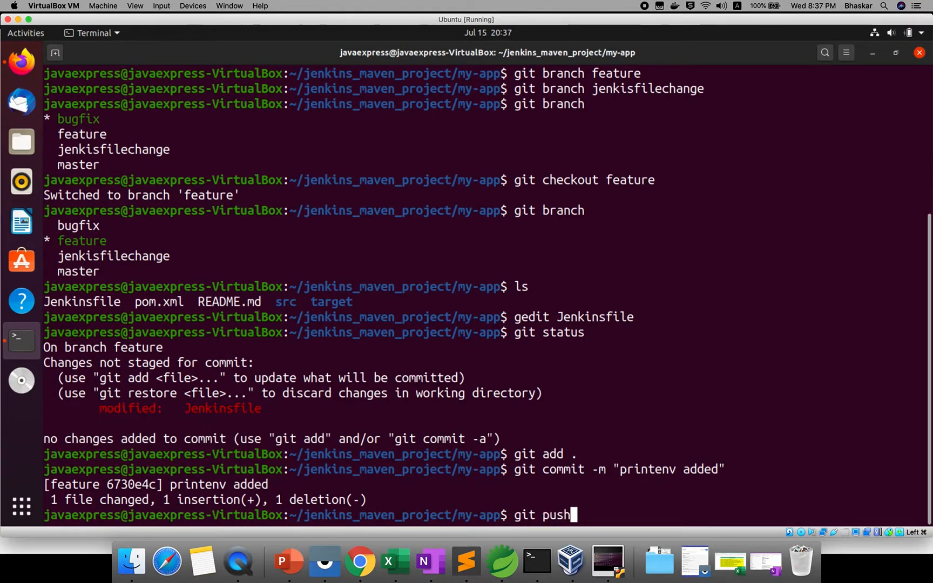
key(Return)
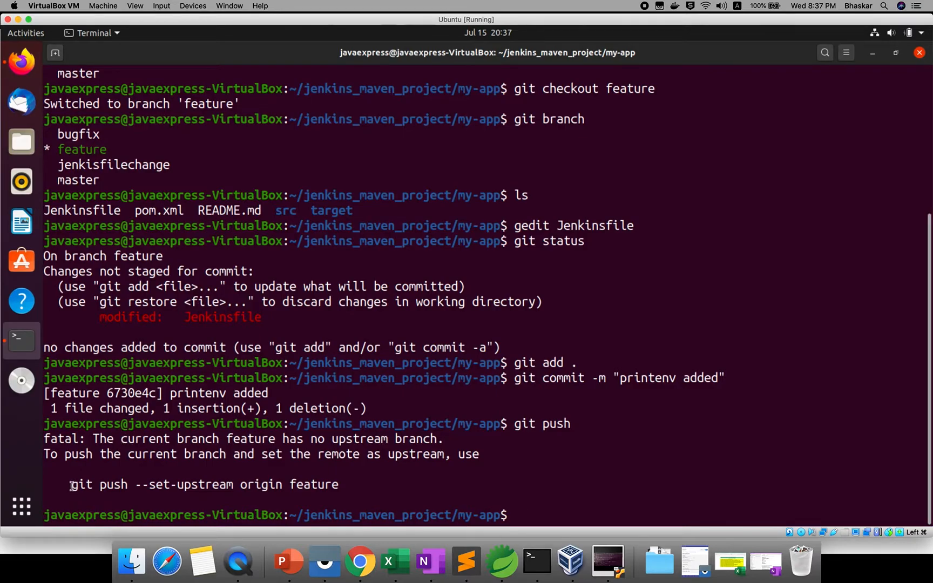
drag(70, 484, 337, 483)
right_click(339, 486)
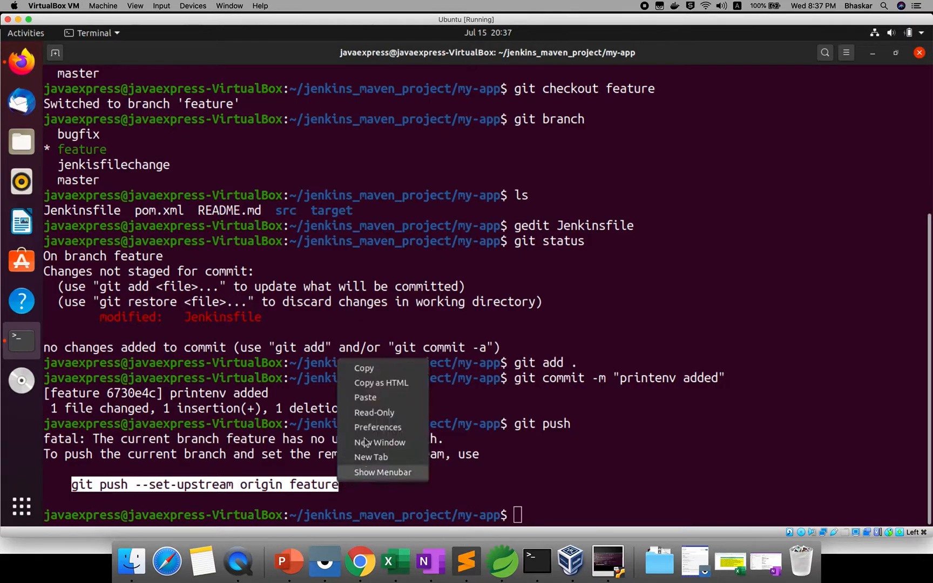
click(366, 368)
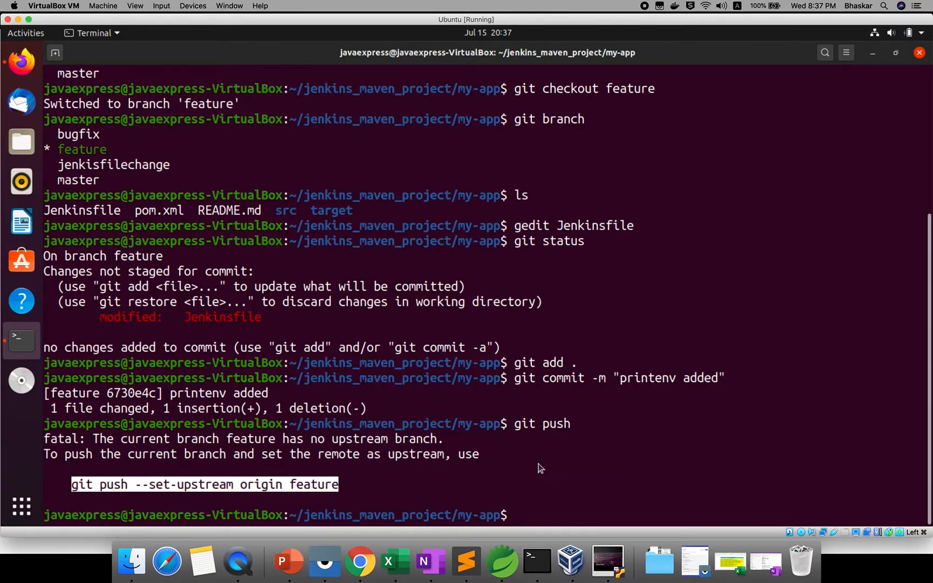
right_click(540, 468)
click(567, 378)
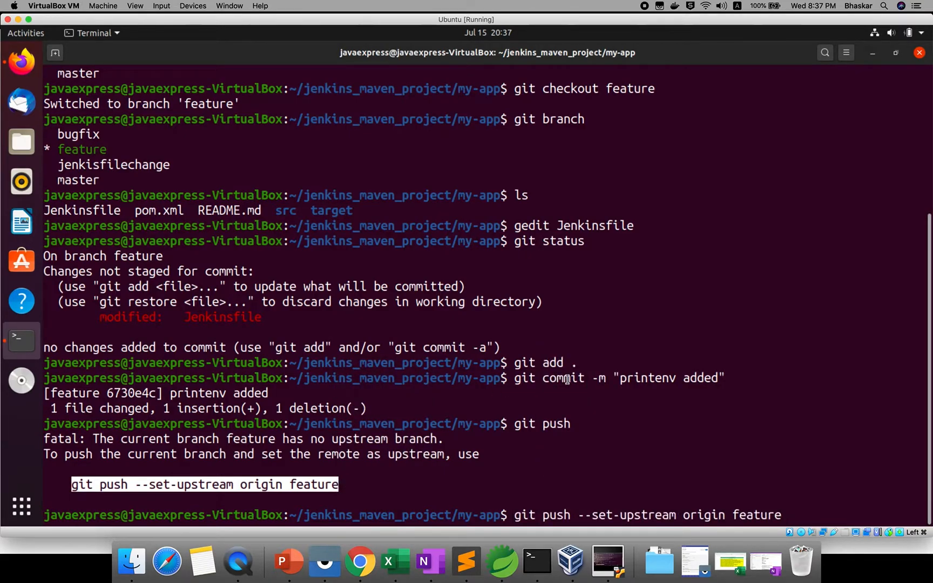
key(Return)
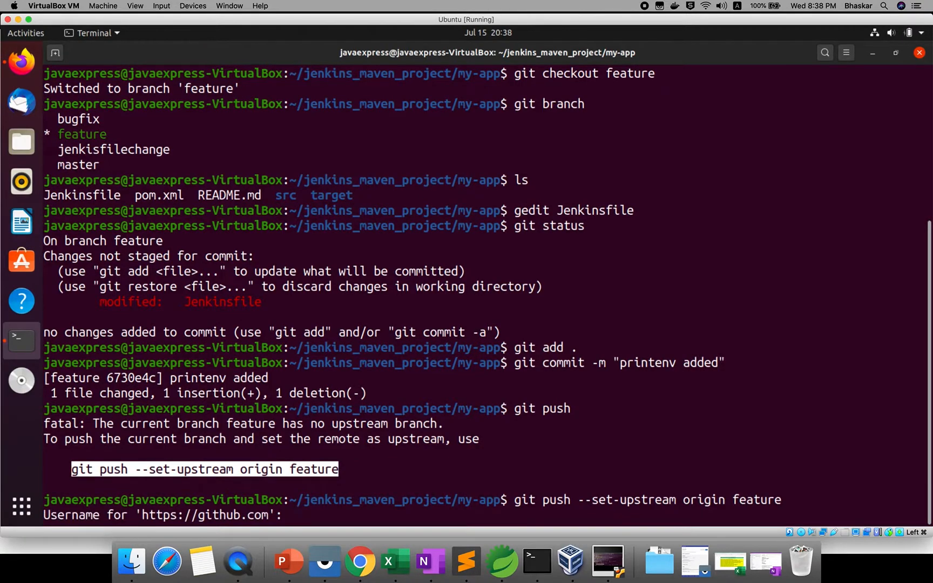
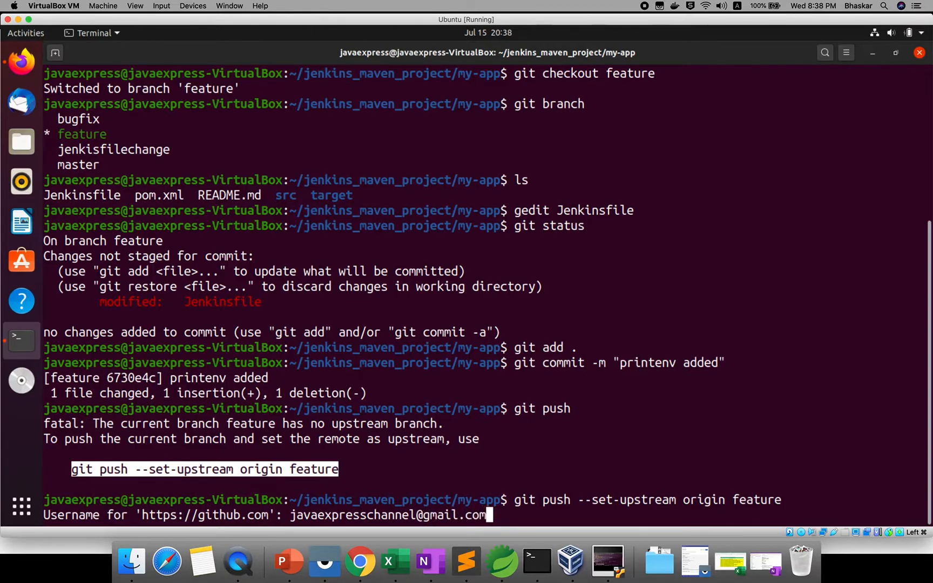
Enter the GitHub account username and password to finish pushing feature to origin.
key(Return)
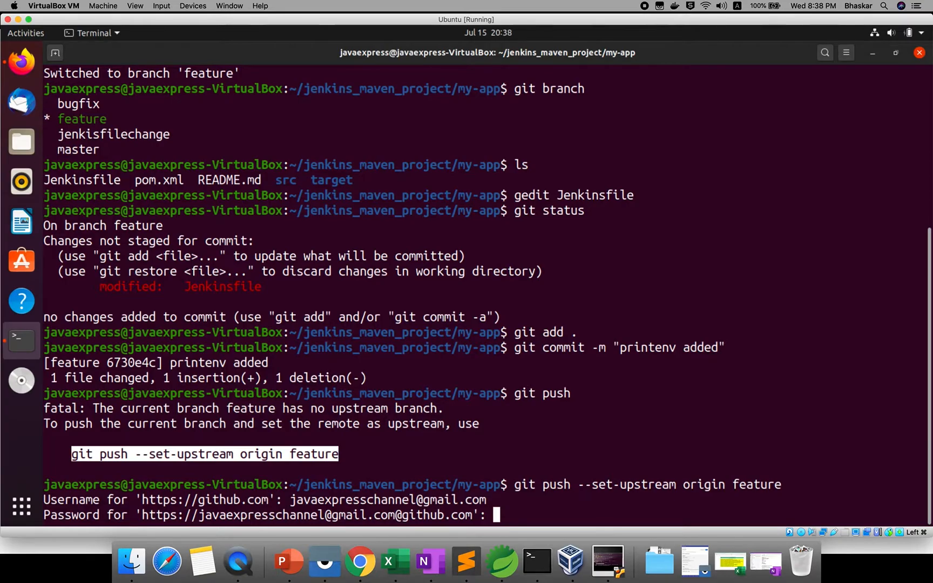
key(Return)
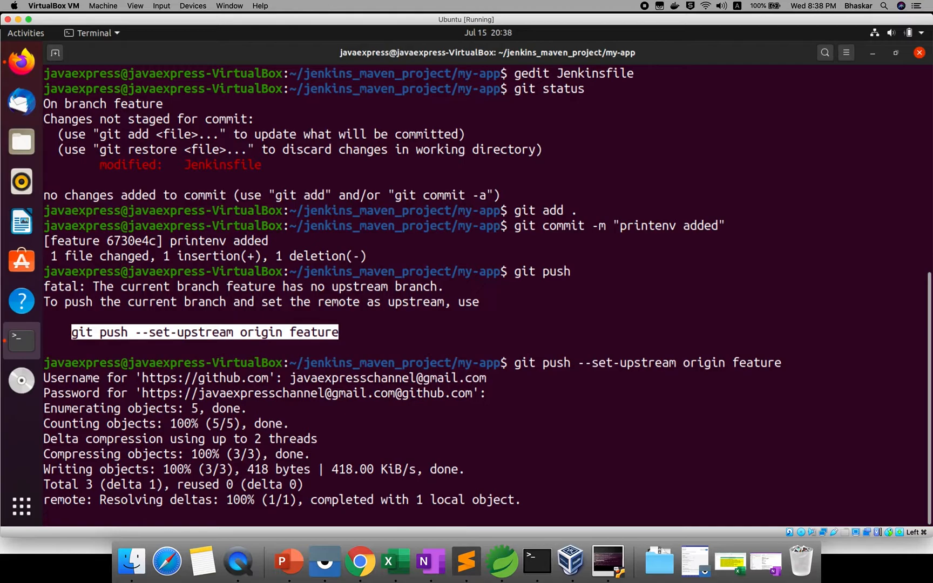
click(361, 559)
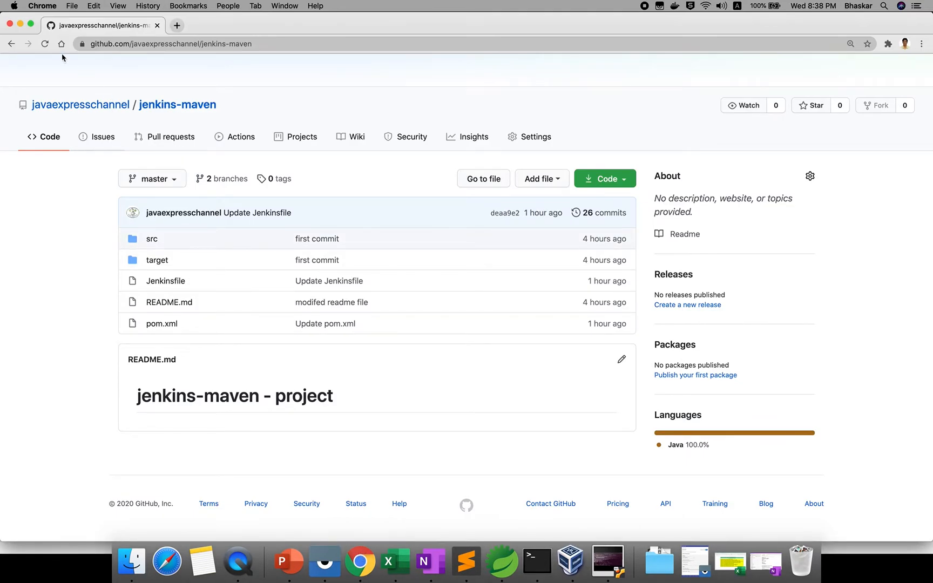
Reload the jenkins-maven repository and view the master branch's Jenkinsfile.
click(45, 44)
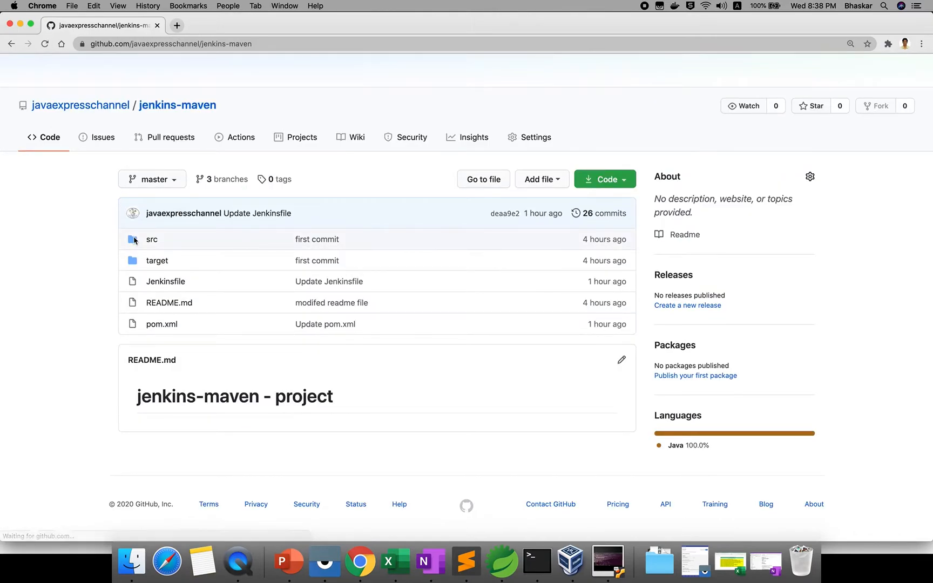
click(168, 181)
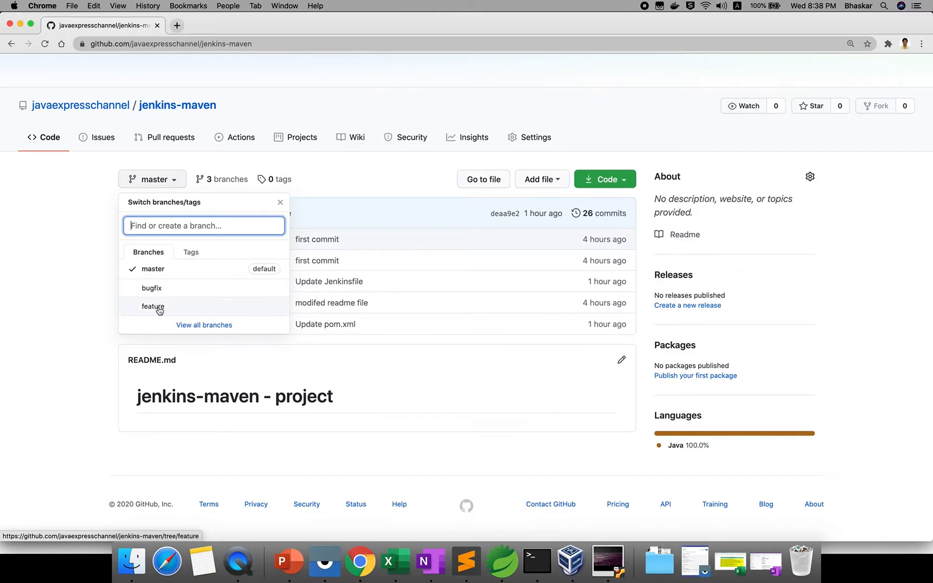
click(159, 268)
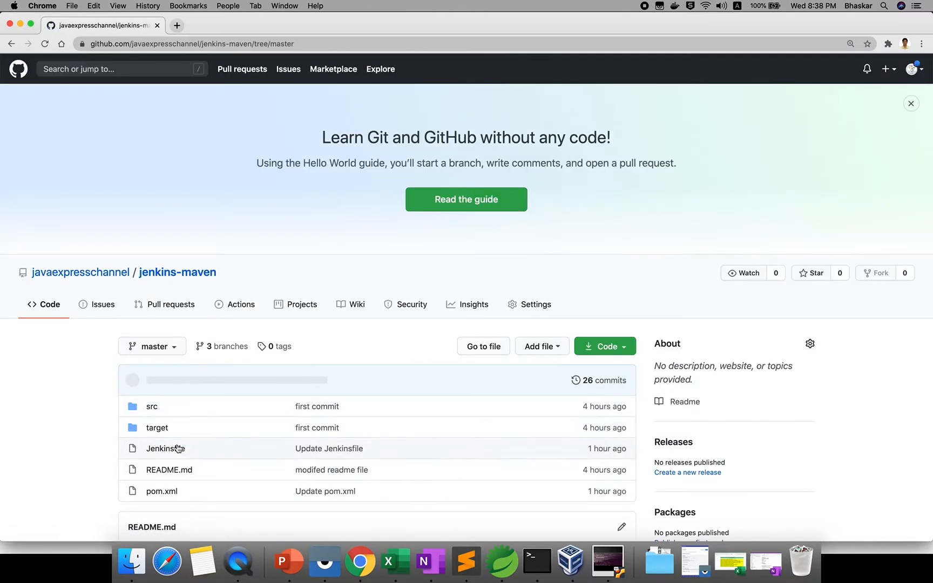
click(178, 448)
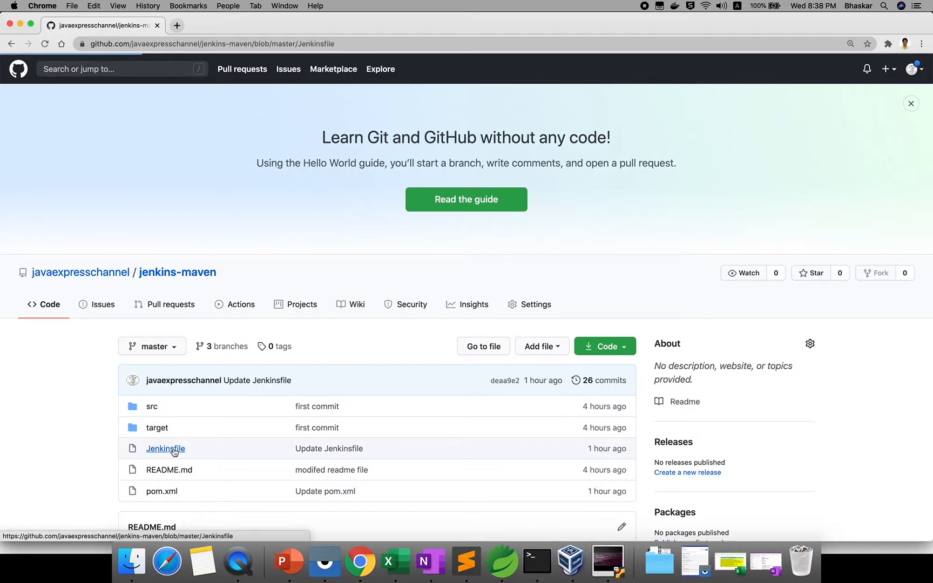
scroll(280, 486, down, 4)
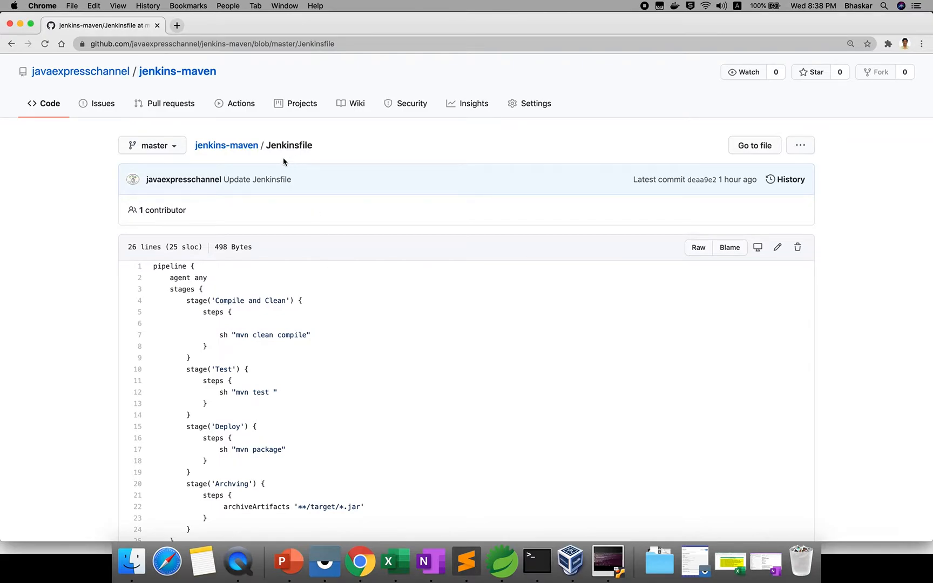
click(231, 147)
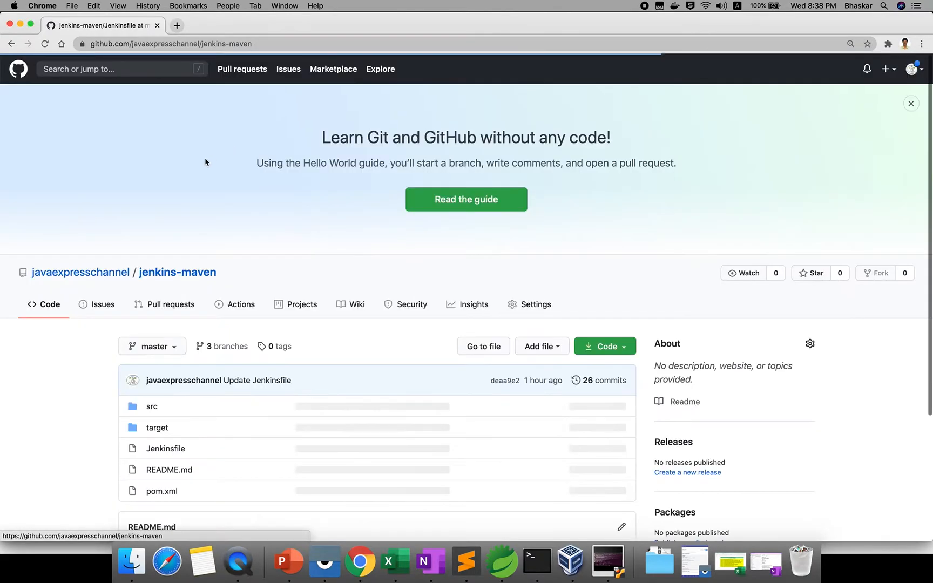
Switch to the feature branch and confirm its Jenkinsfile contains the printenv line.
scroll(162, 425, down, 3)
click(170, 178)
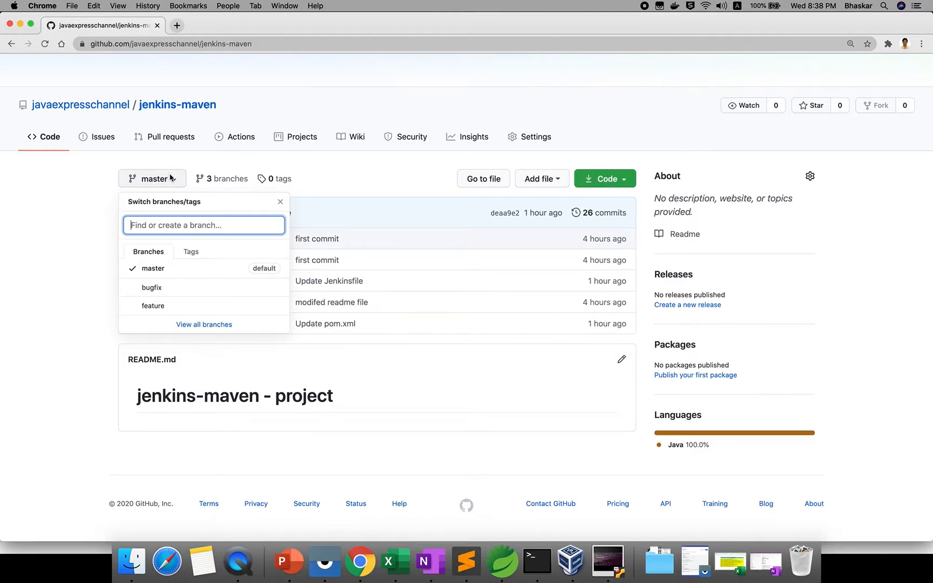
click(153, 306)
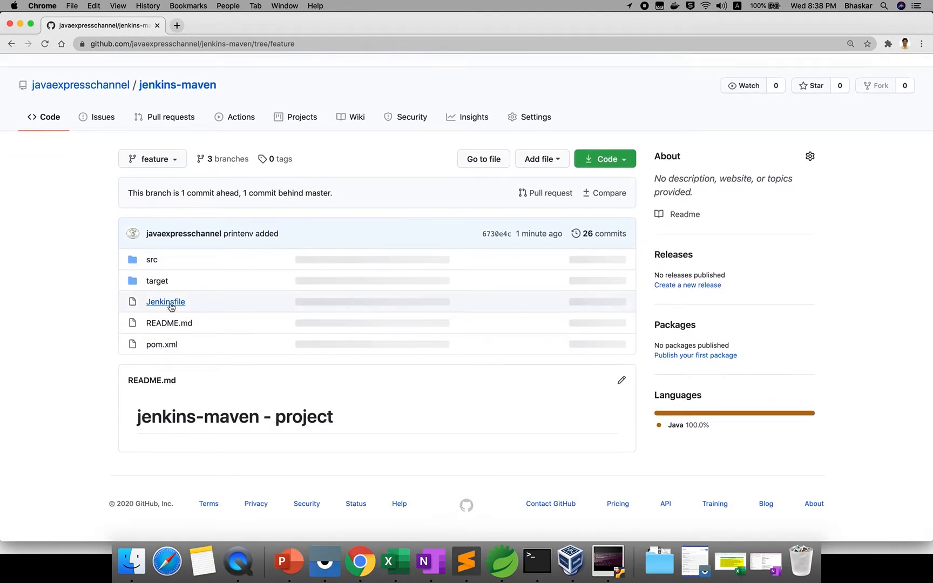
click(166, 302)
scroll(213, 427, down, 3)
scroll(212, 426, down, 2)
triple_click(253, 335)
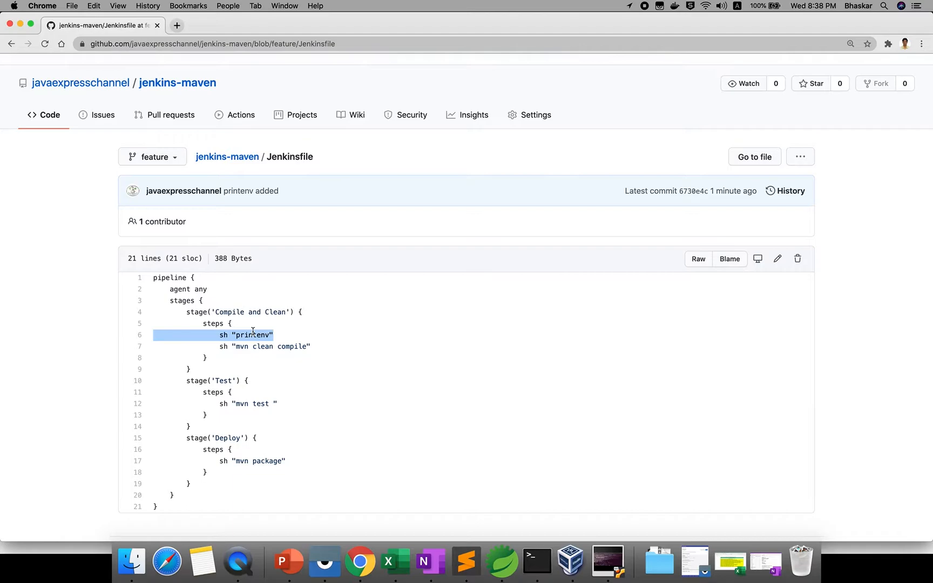
click(231, 158)
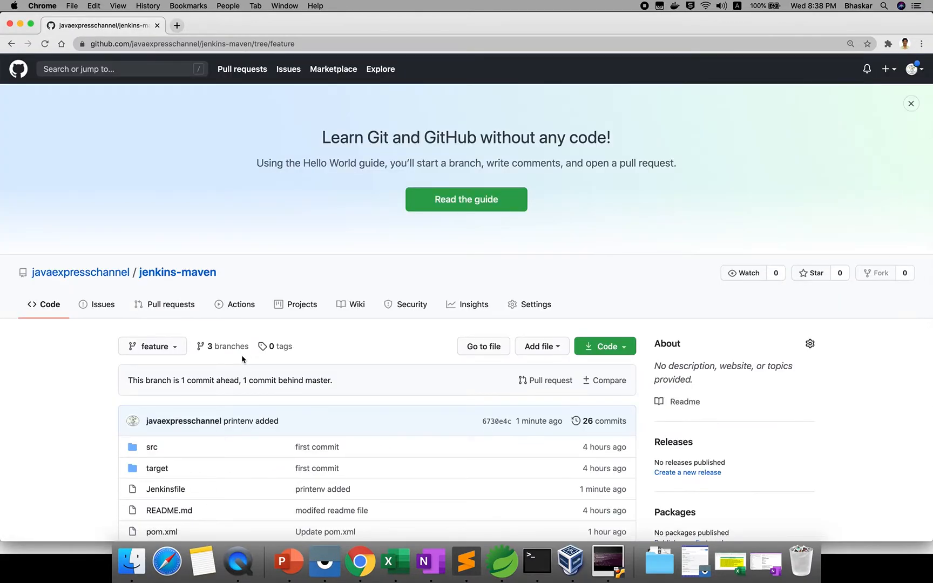
click(620, 561)
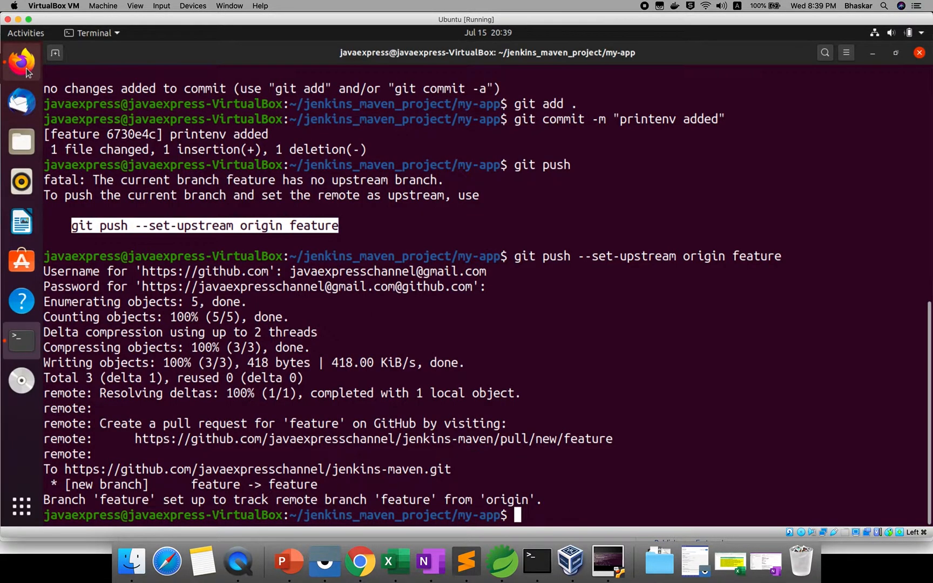
Start a new Jenkins item named Maven_test_Multibranchpipeline of type Multibranch Pipeline.
click(26, 69)
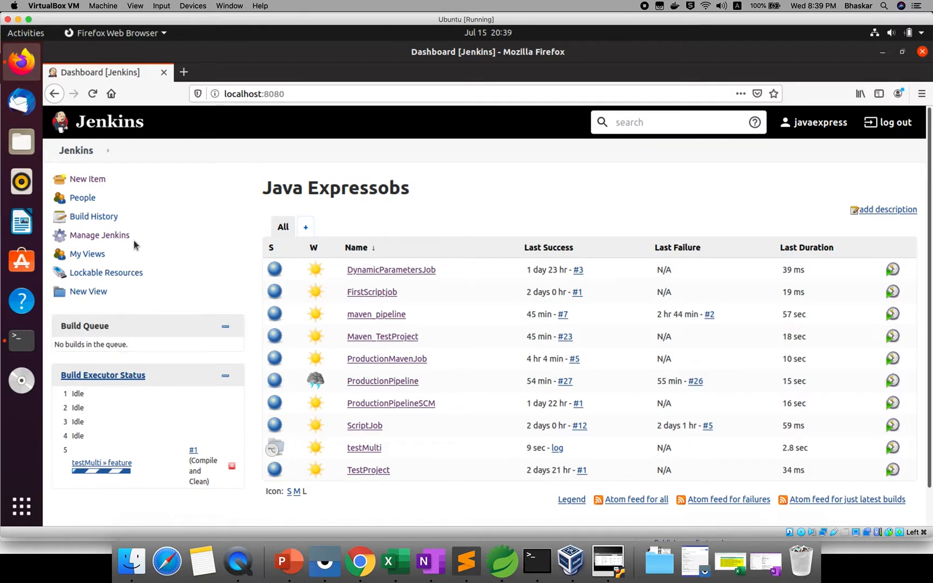
click(95, 180)
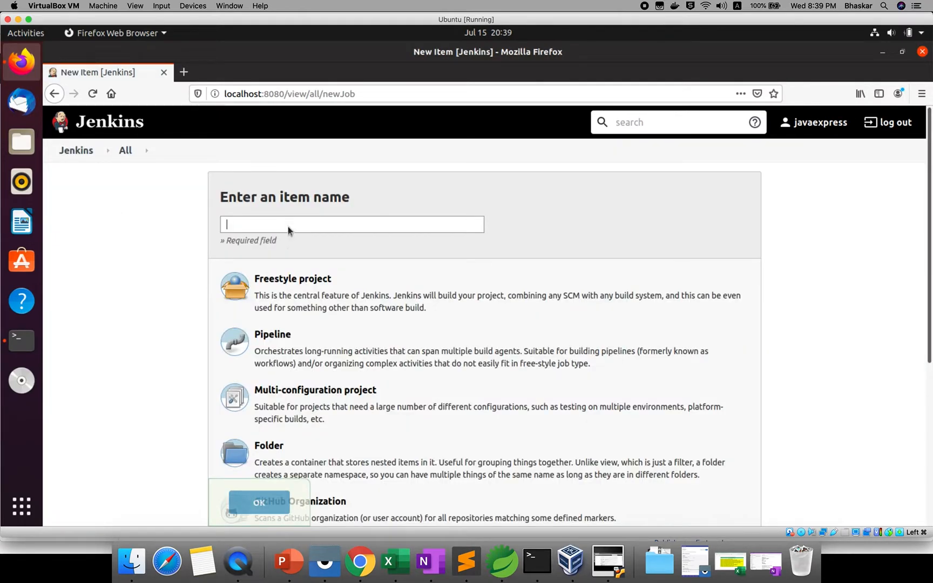
click(288, 226)
text(M)
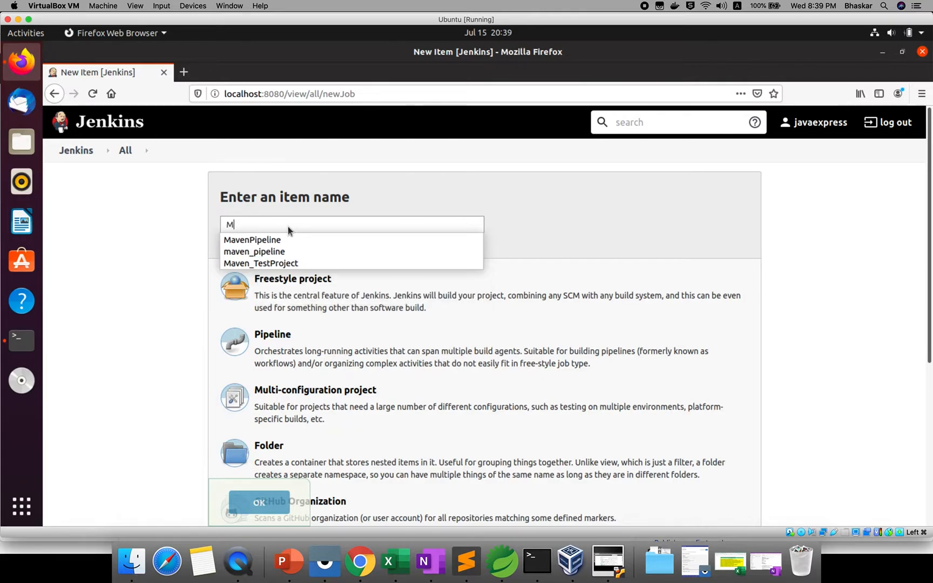
text(aven_te)
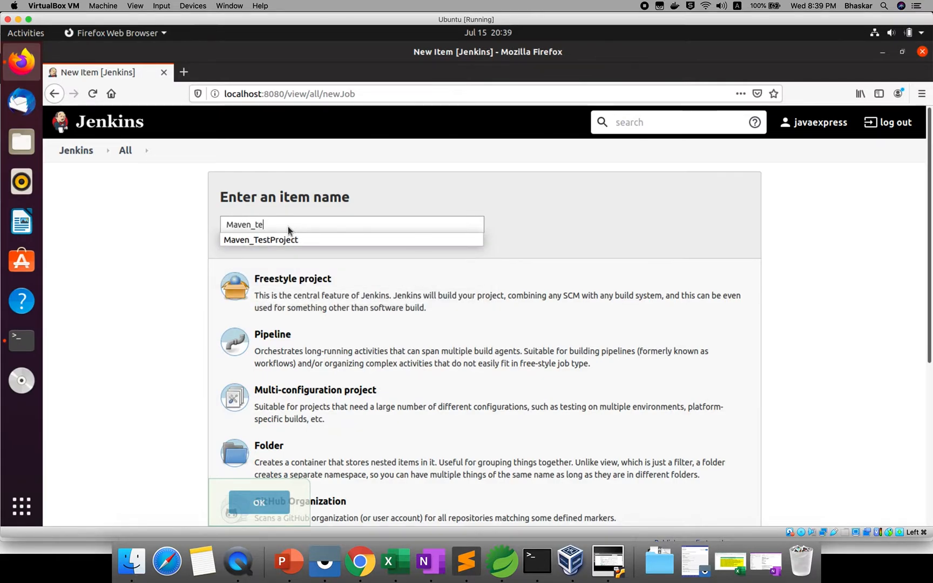
text(st_)
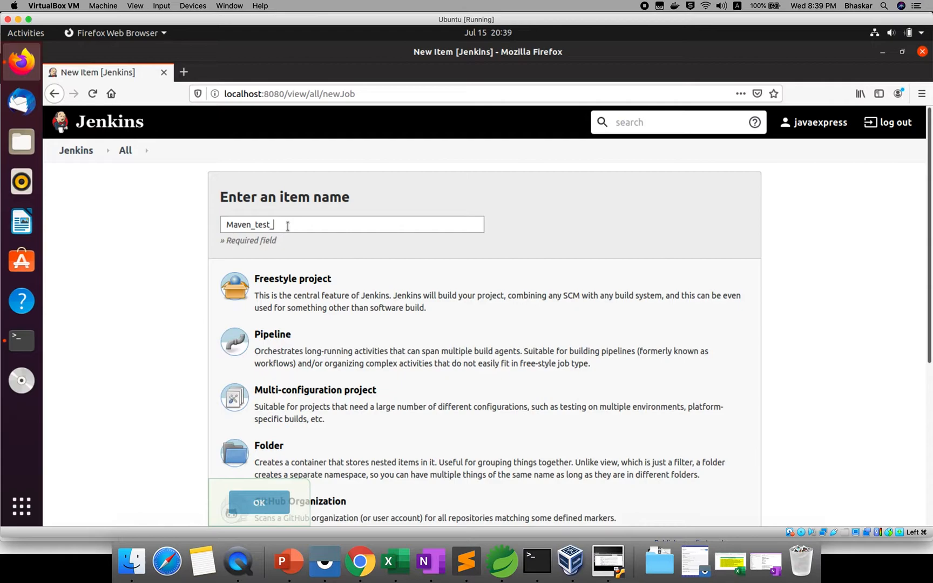
text(Multibranchpipeline)
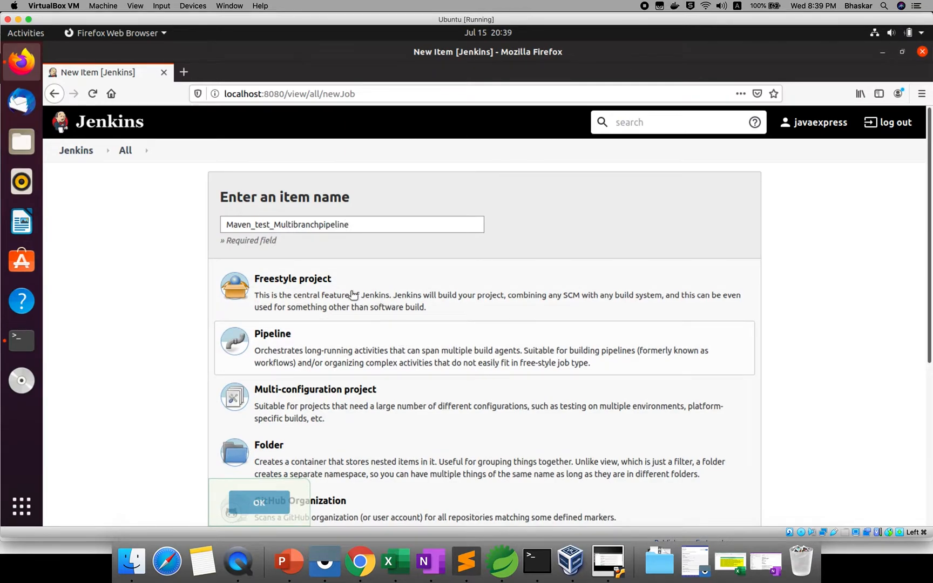
scroll(356, 296, down, 1)
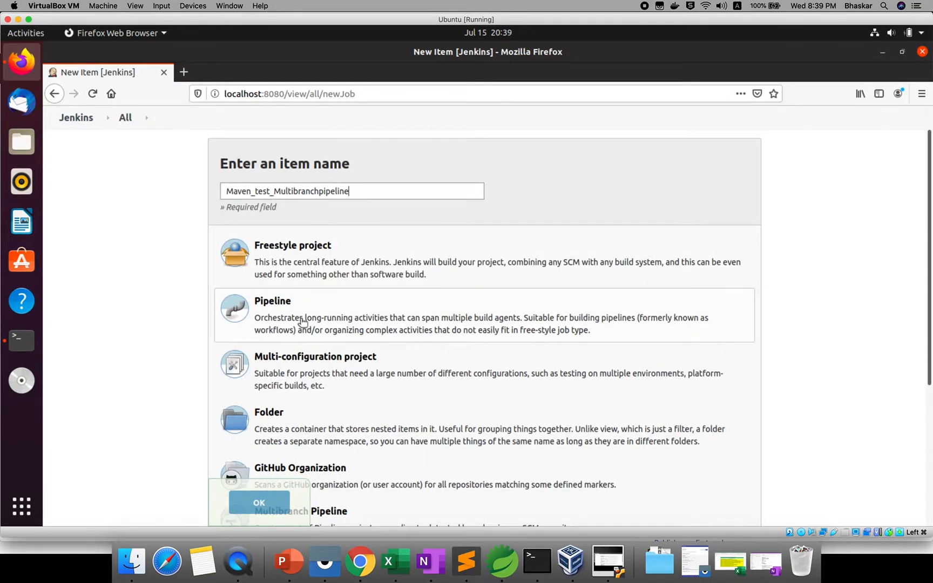
scroll(380, 328, down, 1)
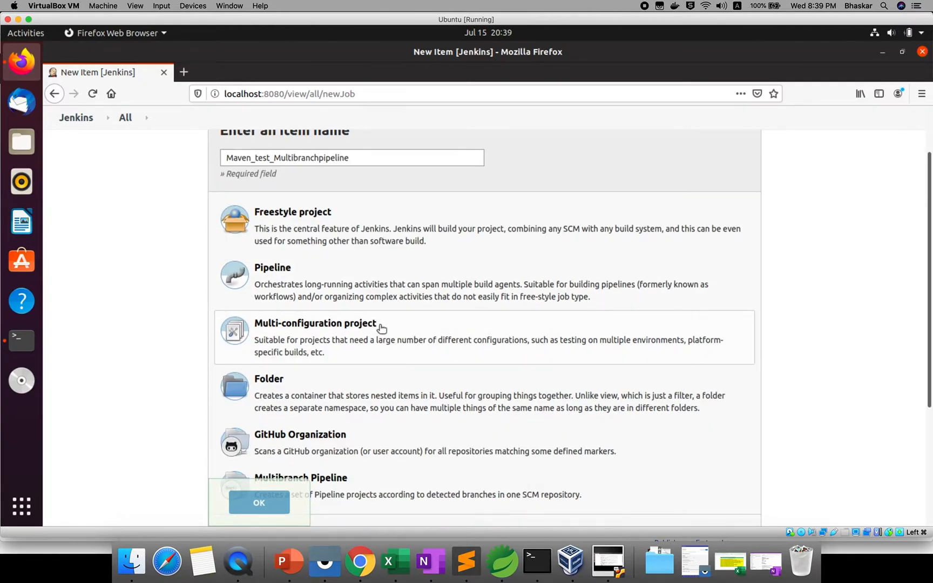
scroll(380, 328, down, 1)
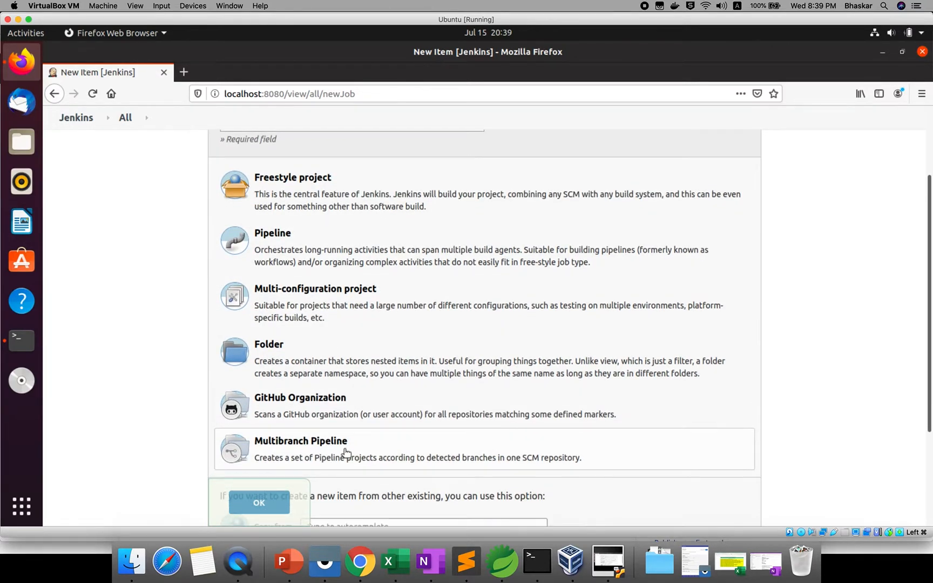
scroll(344, 448, down, 4)
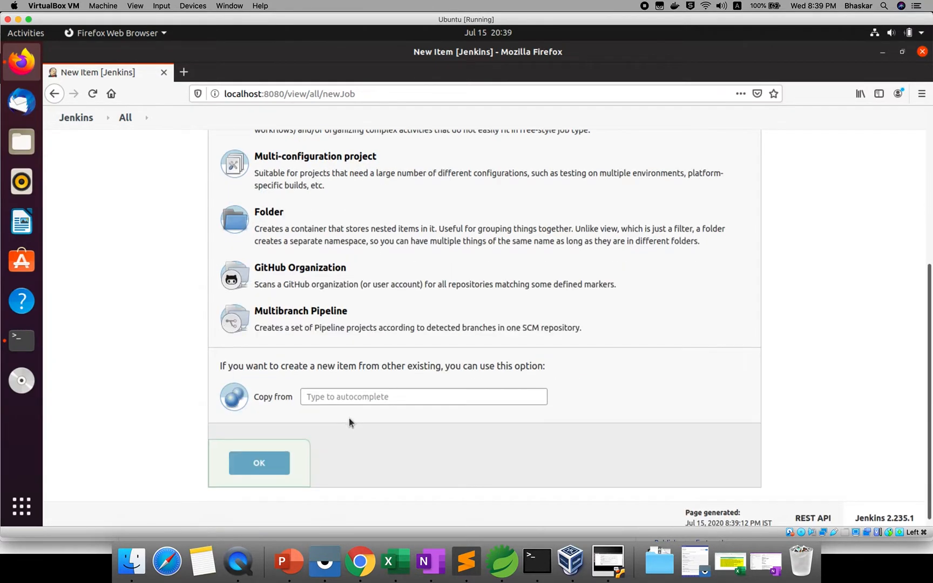
click(340, 316)
Create the item and add a Git branch source in its configuration.
click(262, 462)
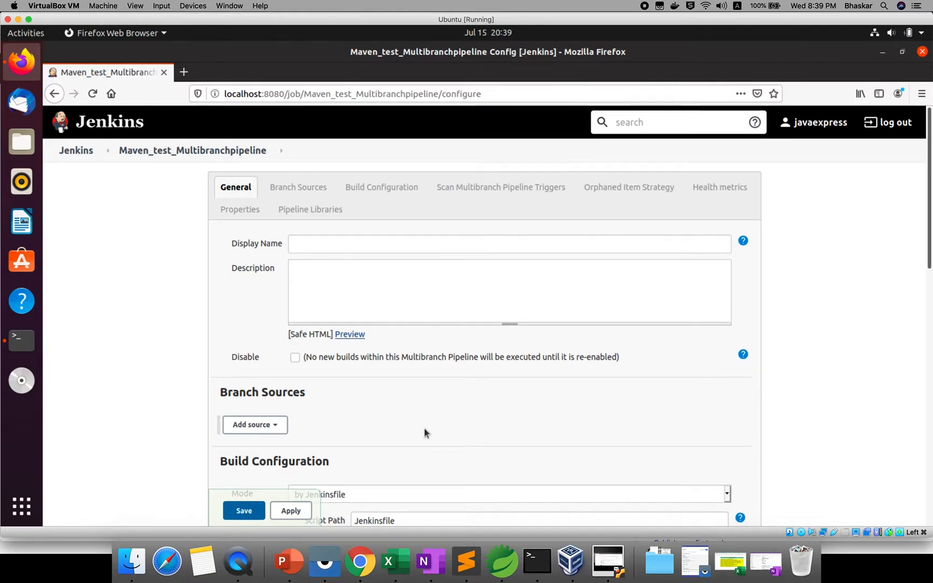
scroll(425, 432, down, 1)
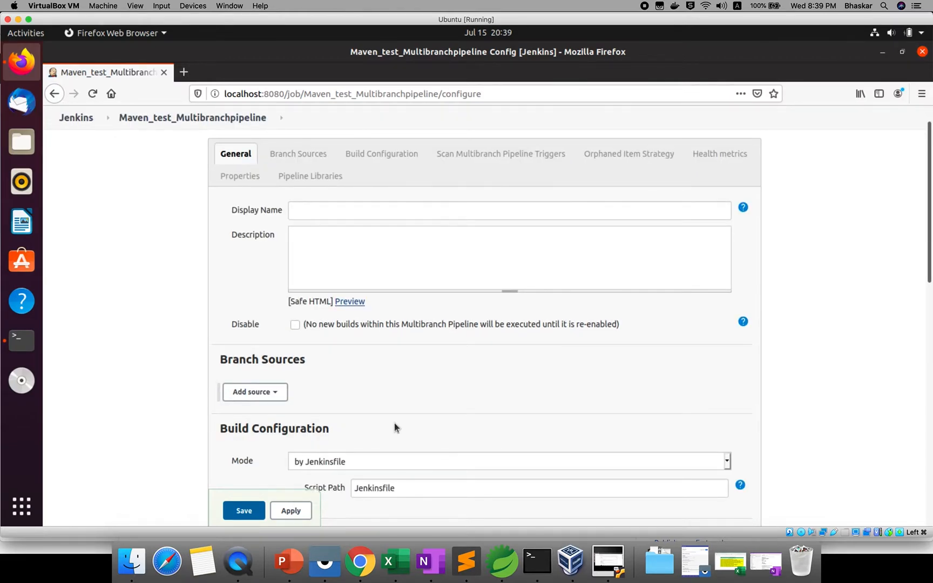
scroll(394, 423, down, 1)
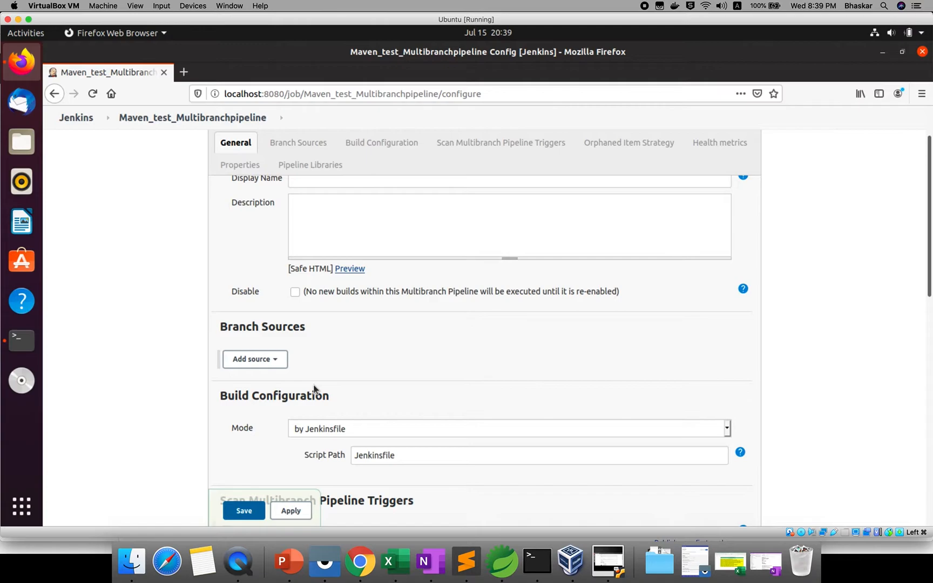
click(268, 365)
click(258, 363)
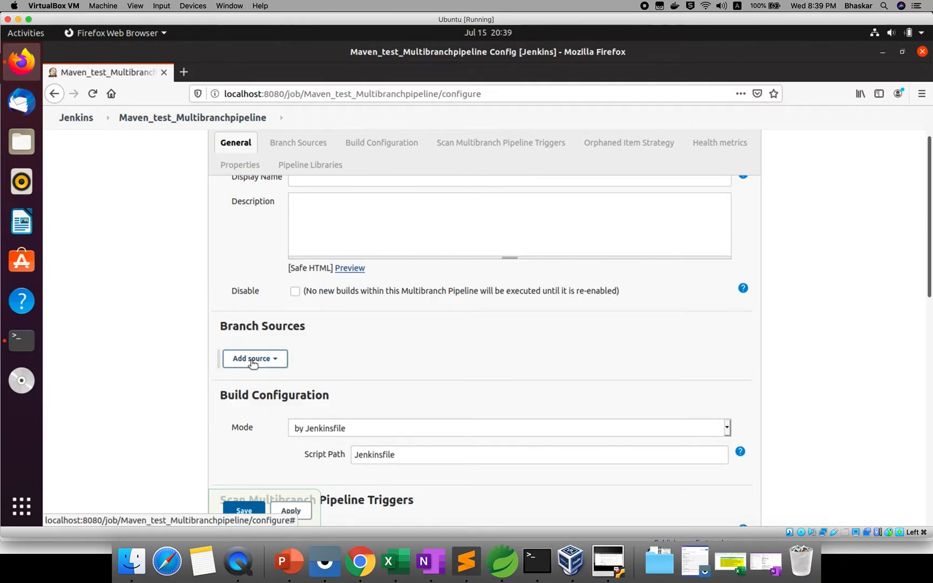
click(253, 364)
click(241, 377)
click(405, 385)
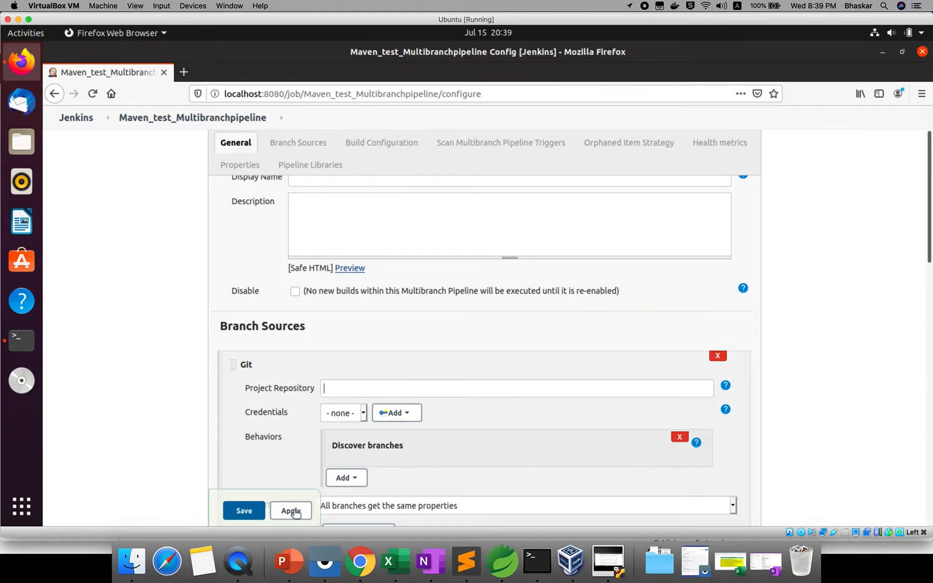
click(360, 562)
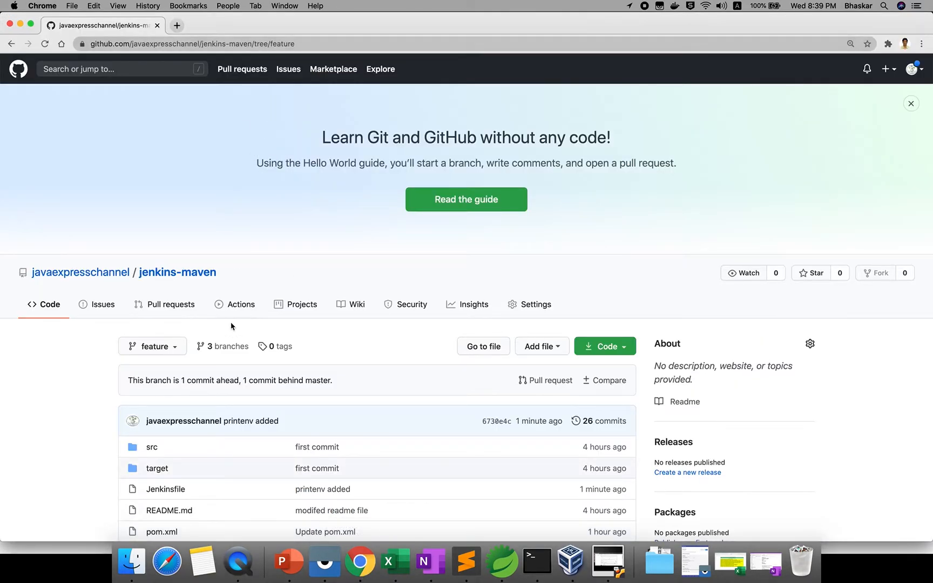
Copy the jenkins-maven repository's HTTPS clone URL from GitHub's Code menu.
click(172, 272)
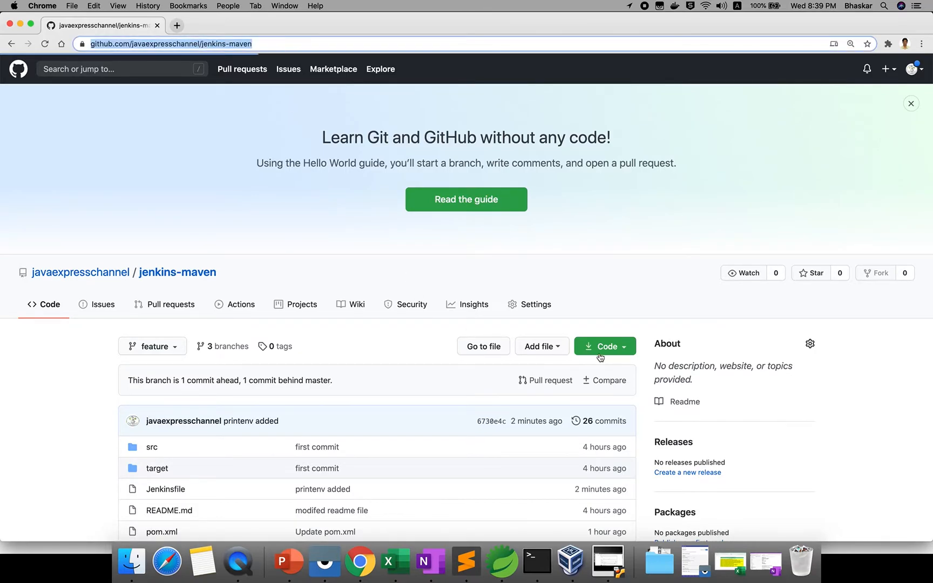
click(617, 352)
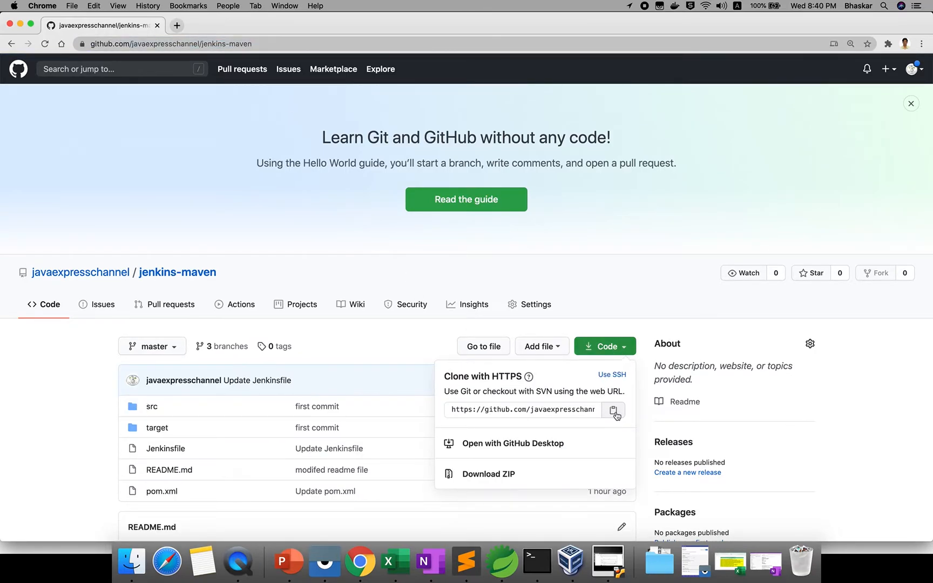
click(614, 411)
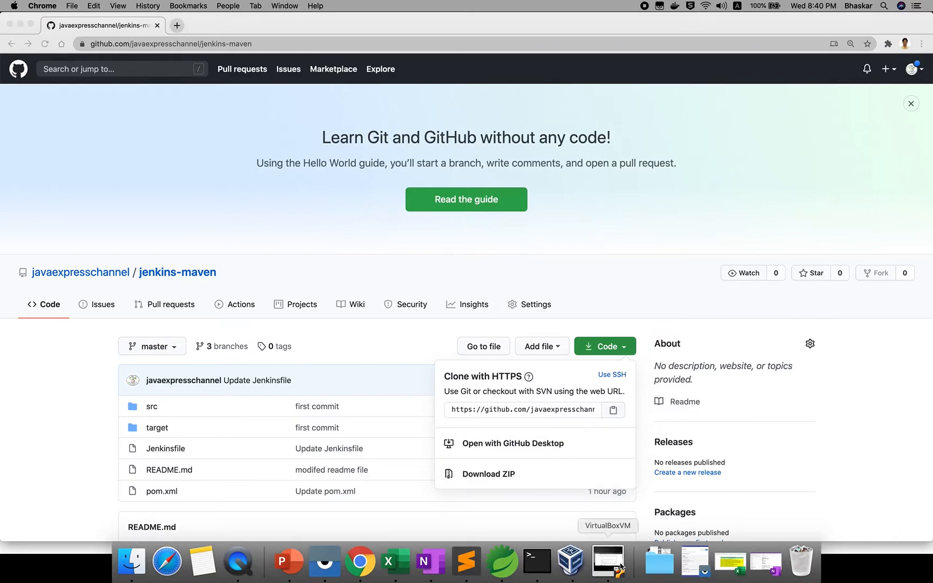
key(super+Tab)
right_click(372, 390)
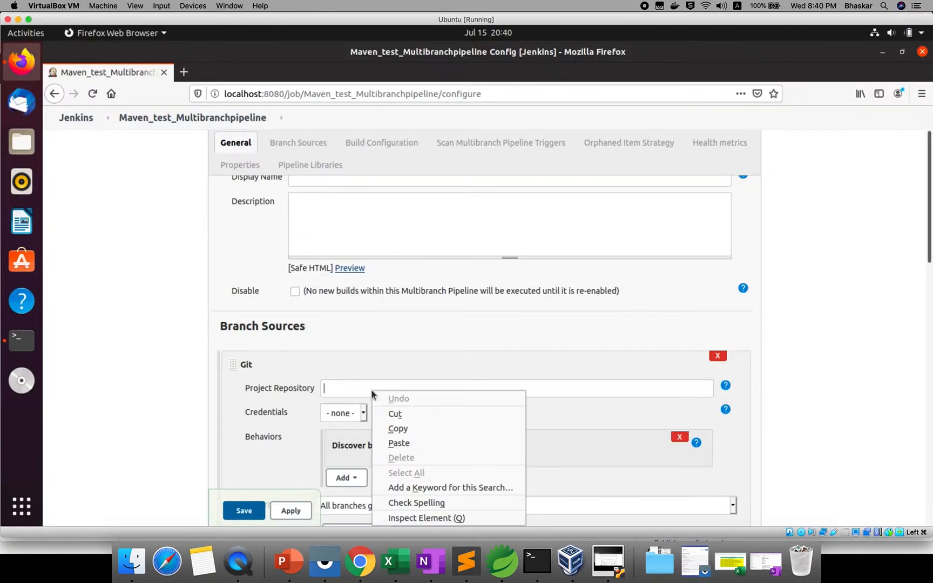
Paste the jenkins-maven.git URL as Project Repository; keep Mode by Jenkinsfile, Script Path Jenkinsfile.
click(400, 443)
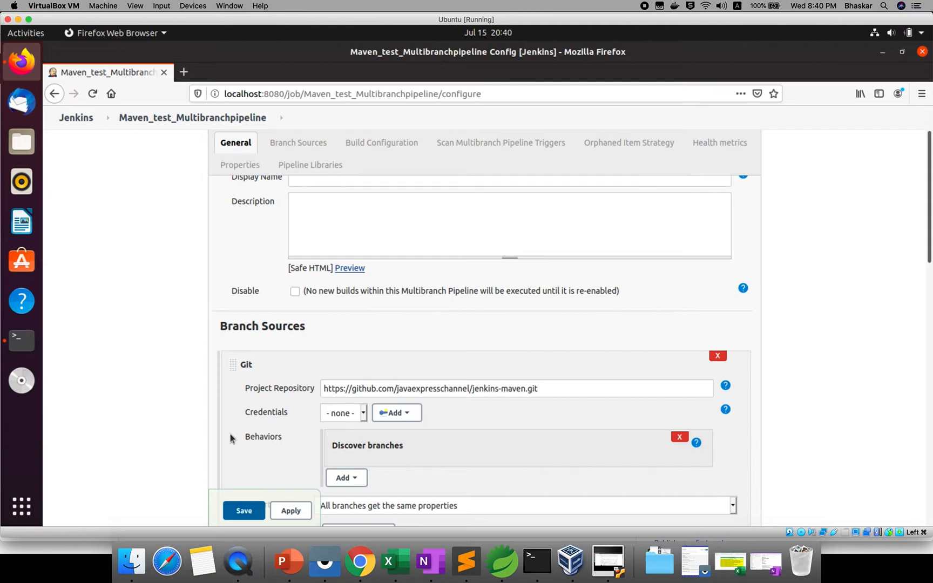
scroll(230, 433, down, 1)
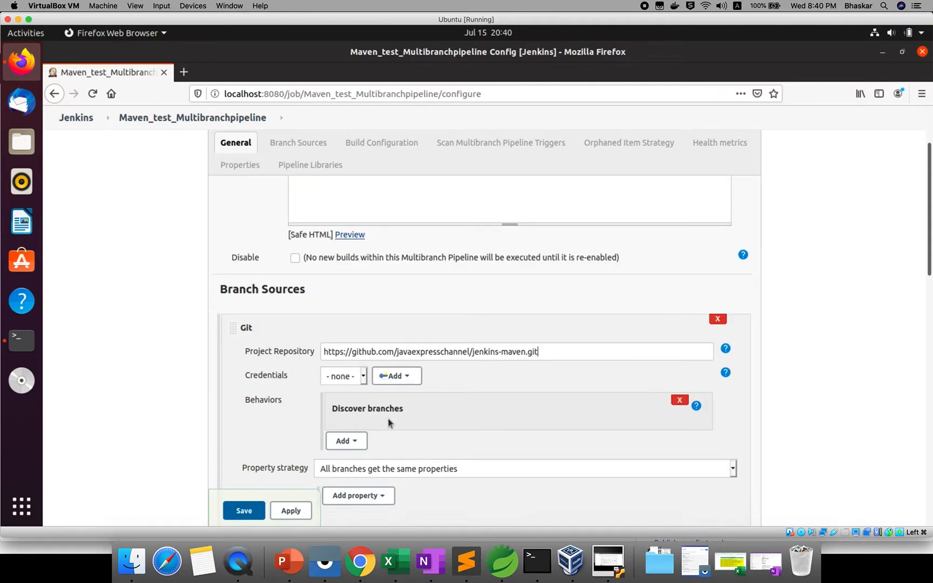
scroll(388, 418, down, 2)
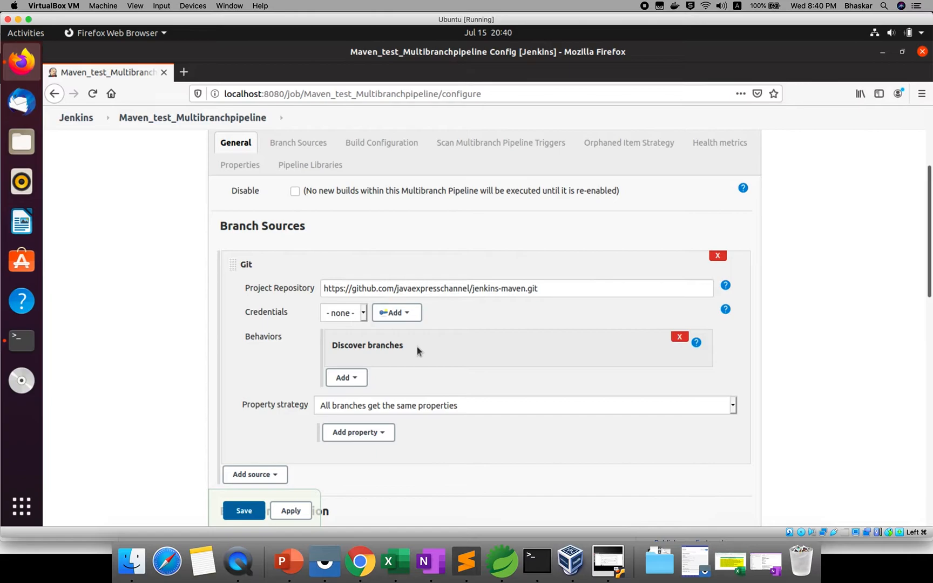
scroll(393, 416, down, 1)
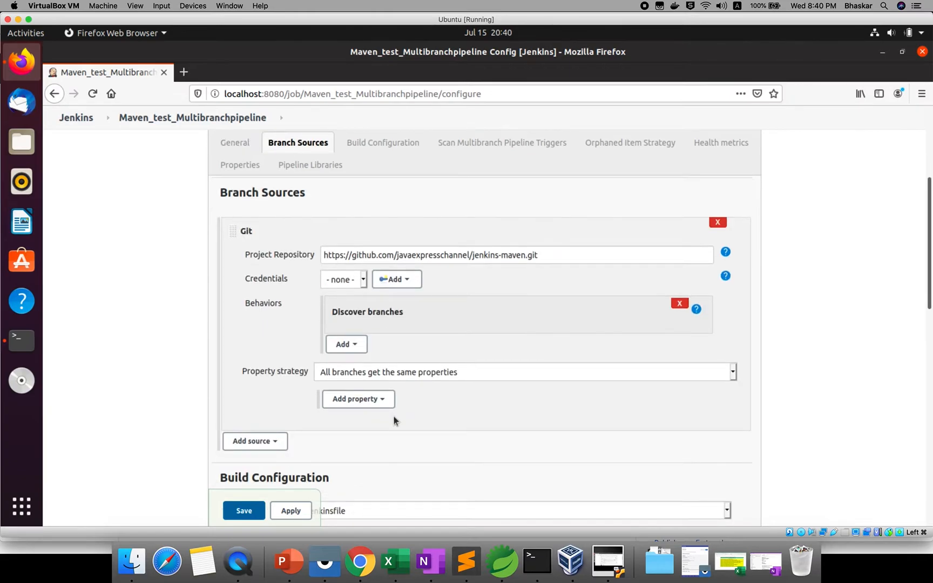
scroll(393, 416, down, 1)
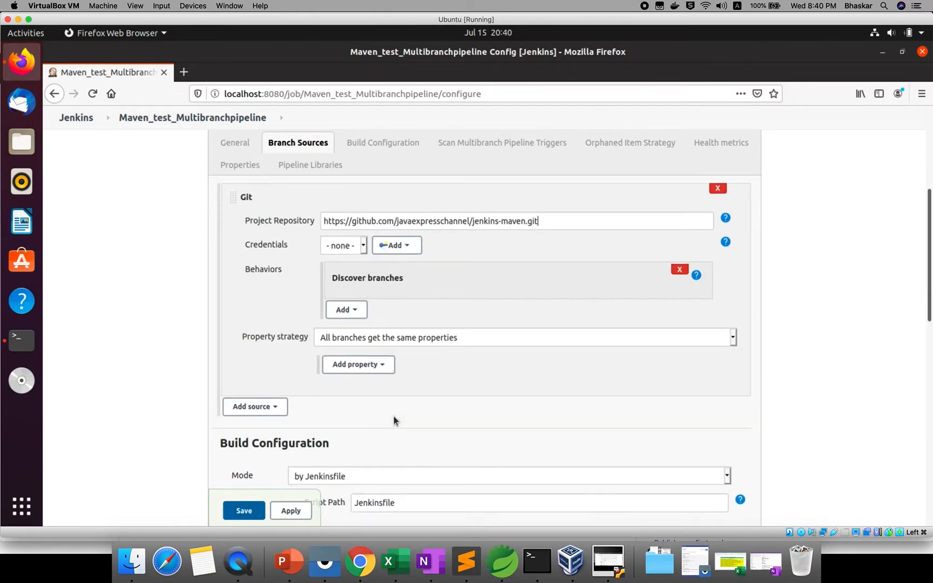
scroll(393, 415, down, 1)
scroll(394, 416, down, 2)
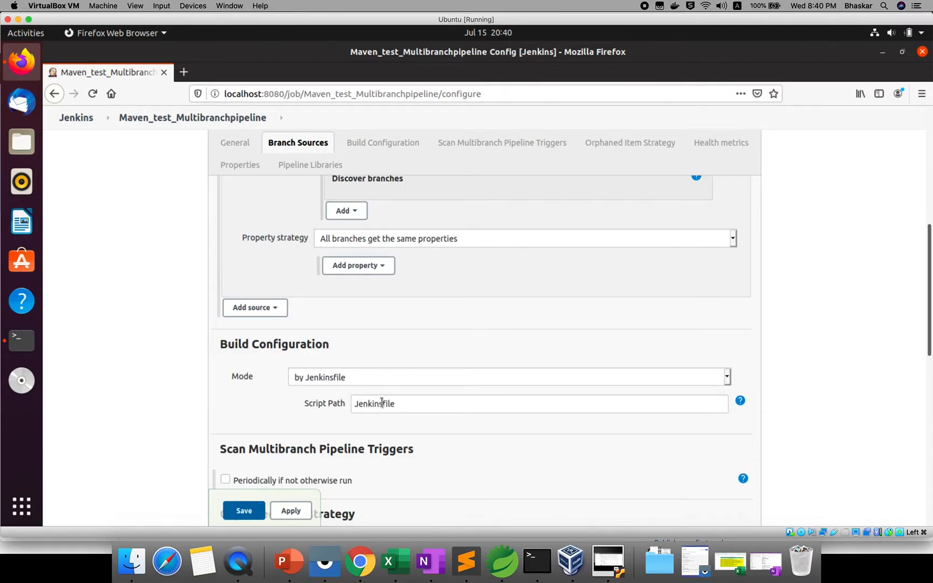
click(375, 384)
click(375, 386)
double_click(378, 400)
scroll(372, 443, down, 1)
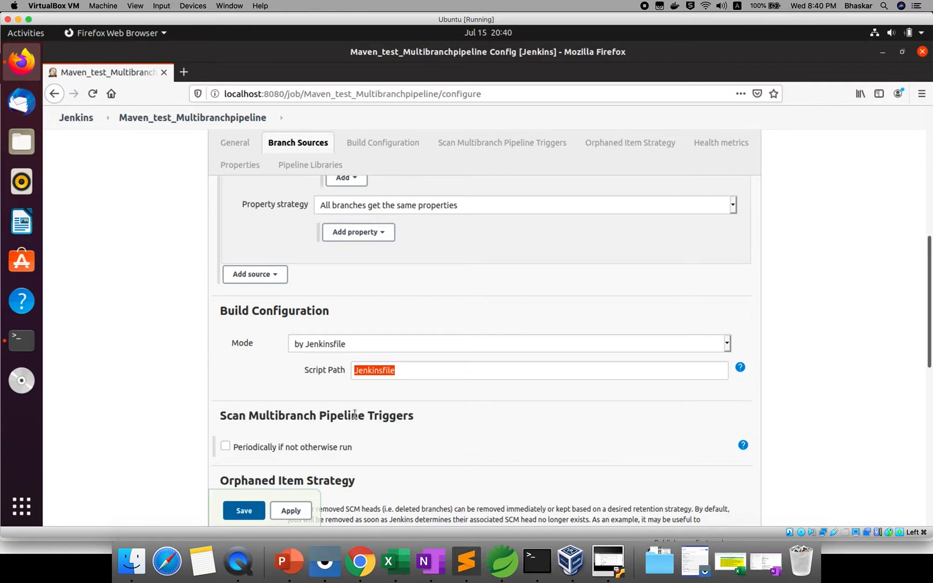
Enable 'Periodically if not otherwise run' branch scanning with a 1 minute interval.
click(225, 446)
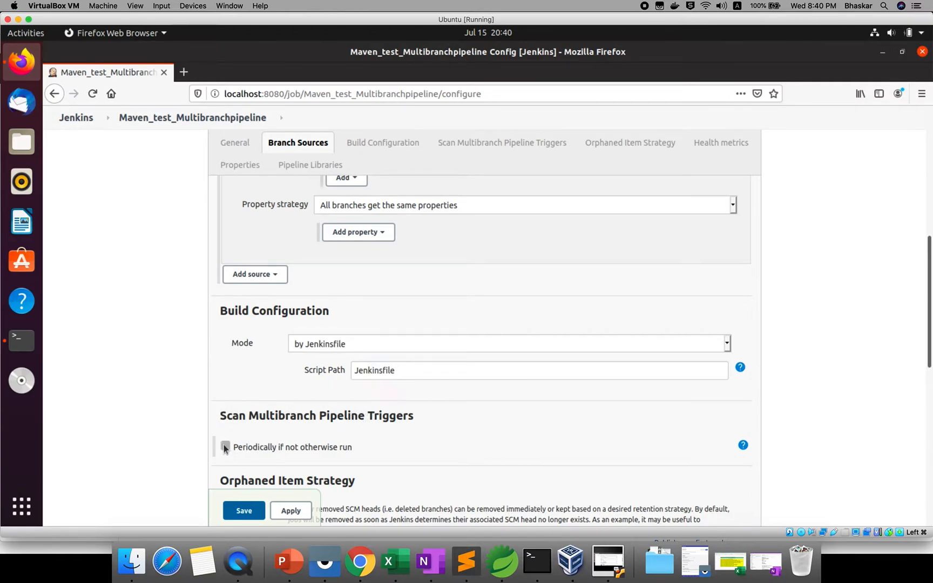
scroll(303, 449, down, 1)
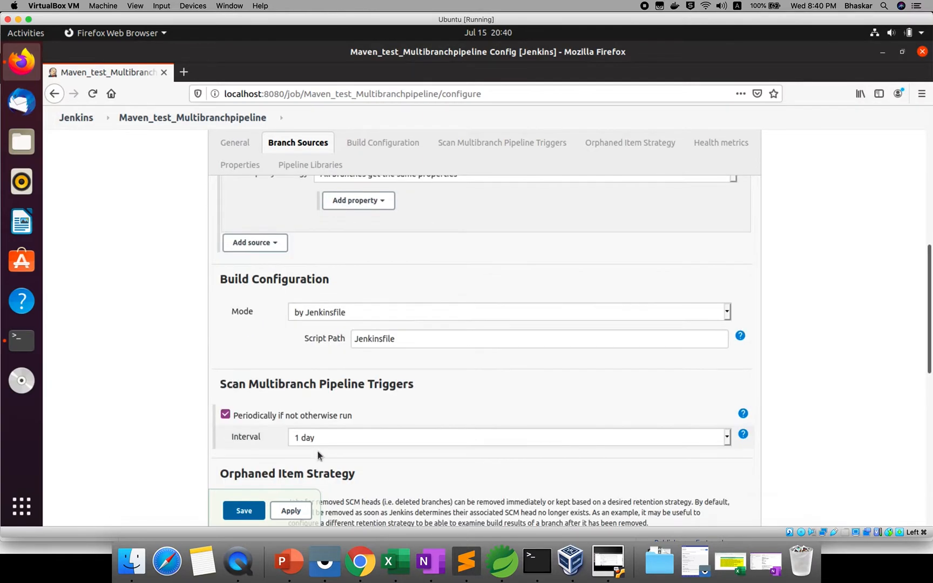
click(335, 435)
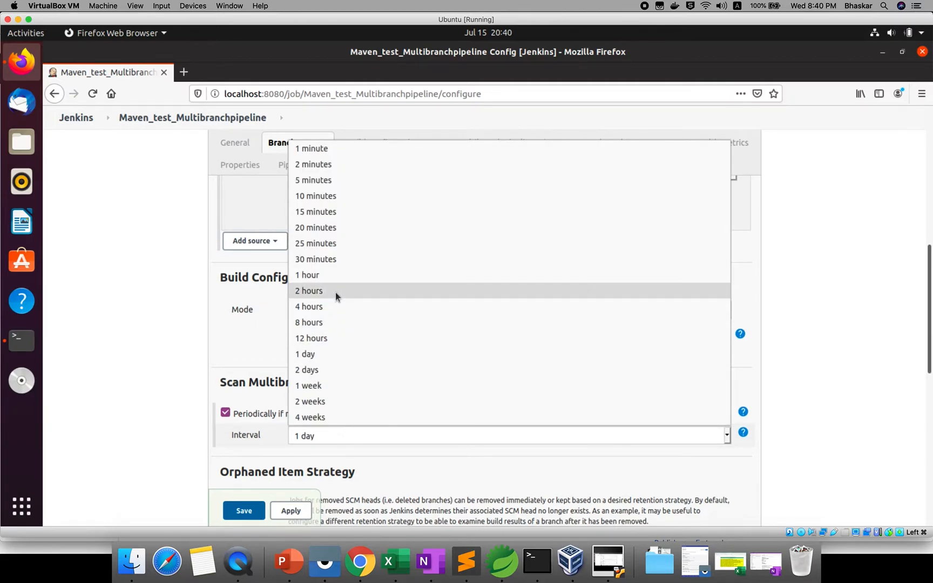
click(314, 165)
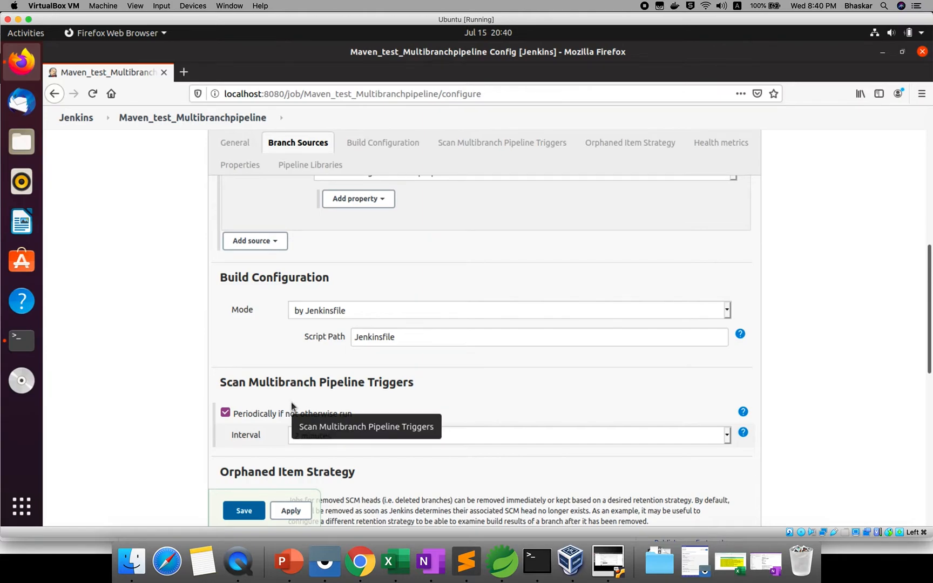
scroll(413, 438, down, 1)
click(389, 403)
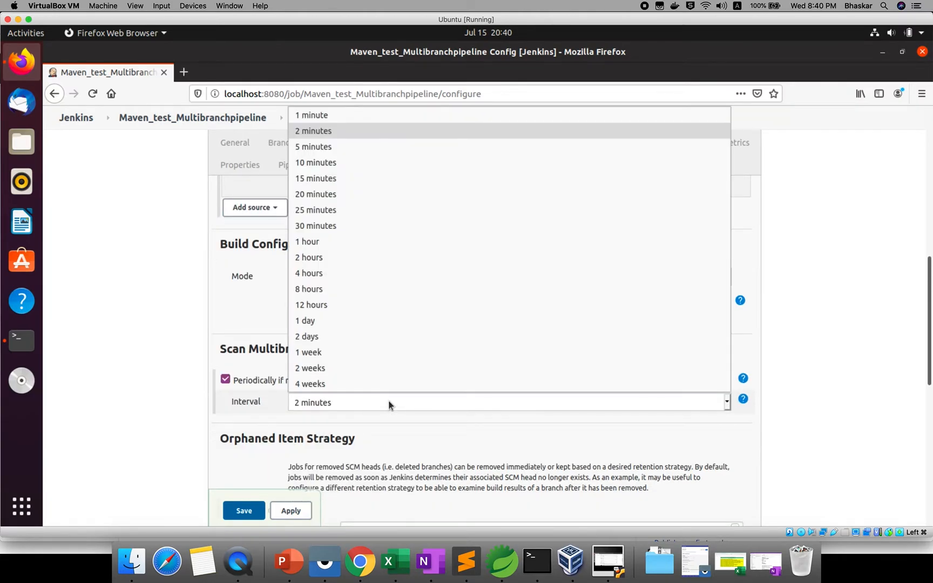
click(319, 115)
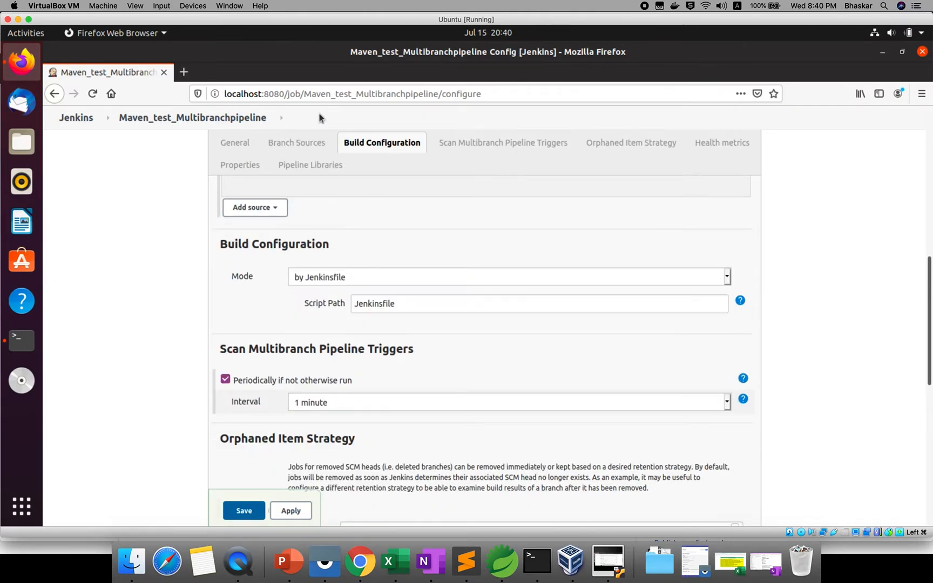
scroll(300, 390, down, 1)
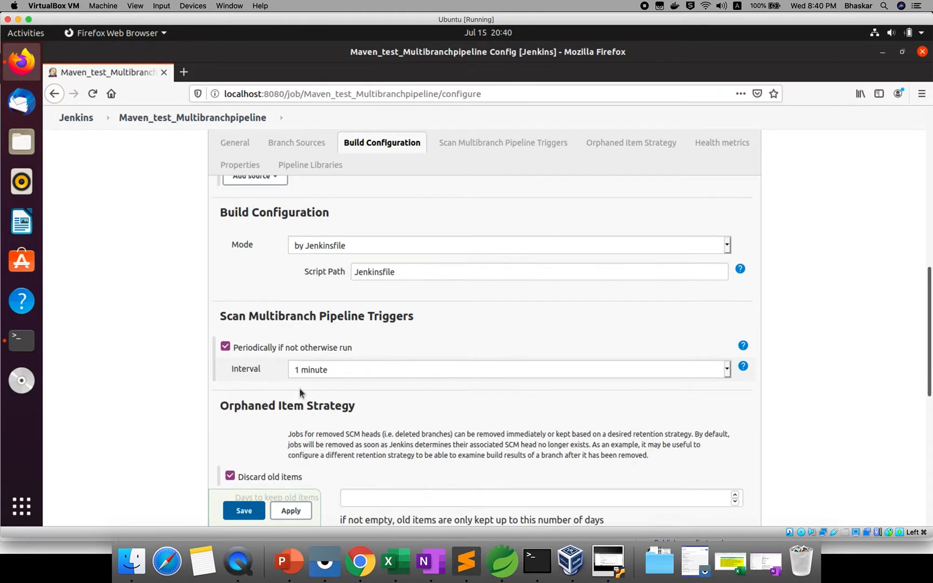
scroll(301, 392, down, 1)
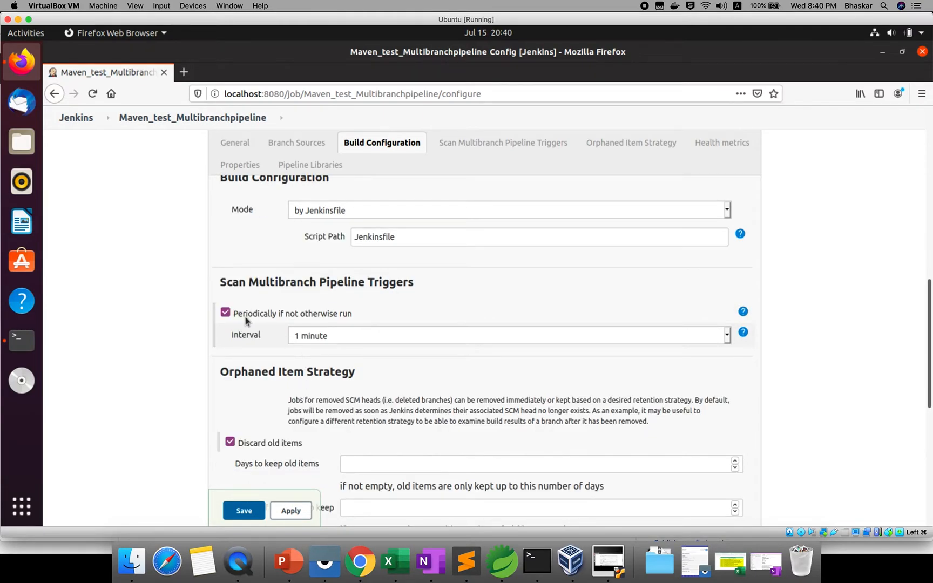
scroll(245, 319, down, 2)
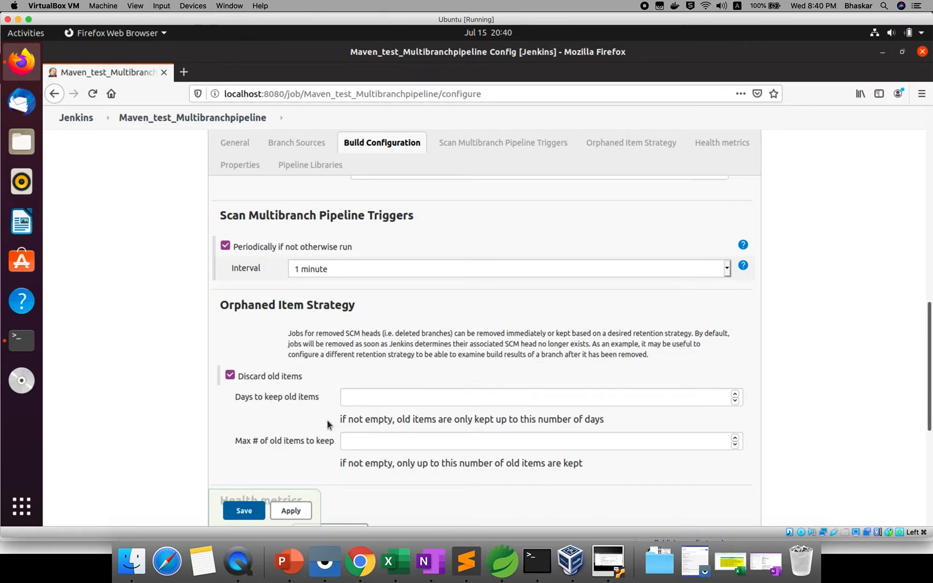
Add the default health metric to the multibranch pipeline configuration.
scroll(327, 420, down, 1)
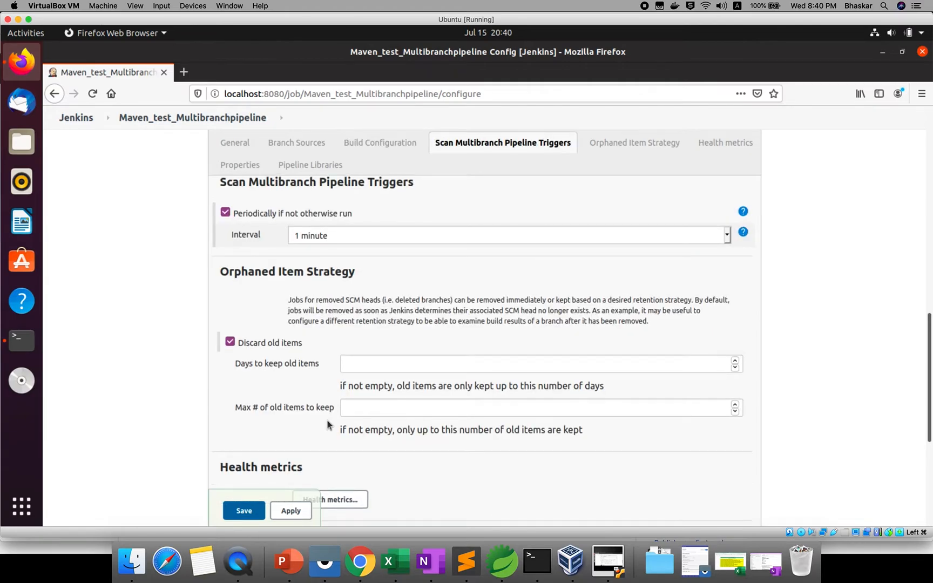
scroll(327, 424, down, 4)
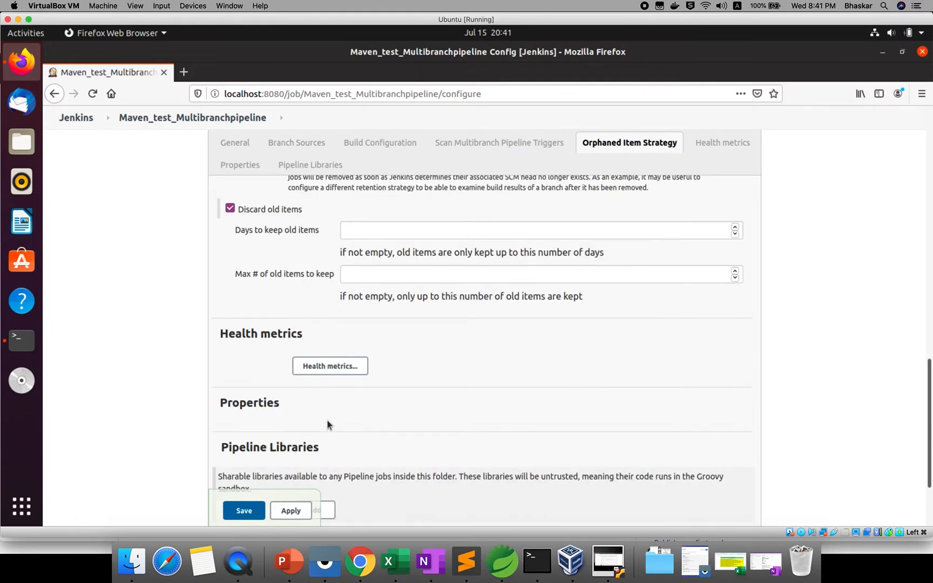
scroll(327, 425, down, 3)
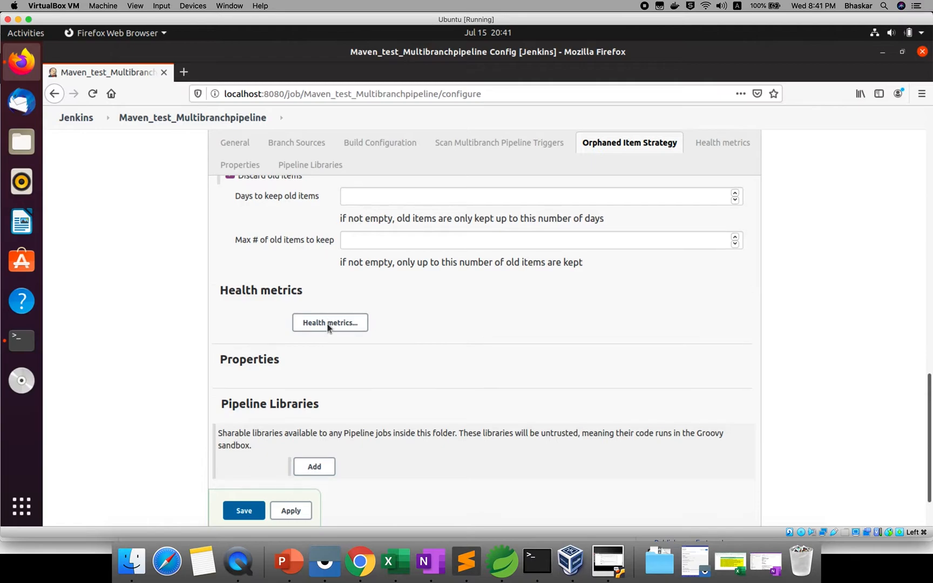
click(330, 259)
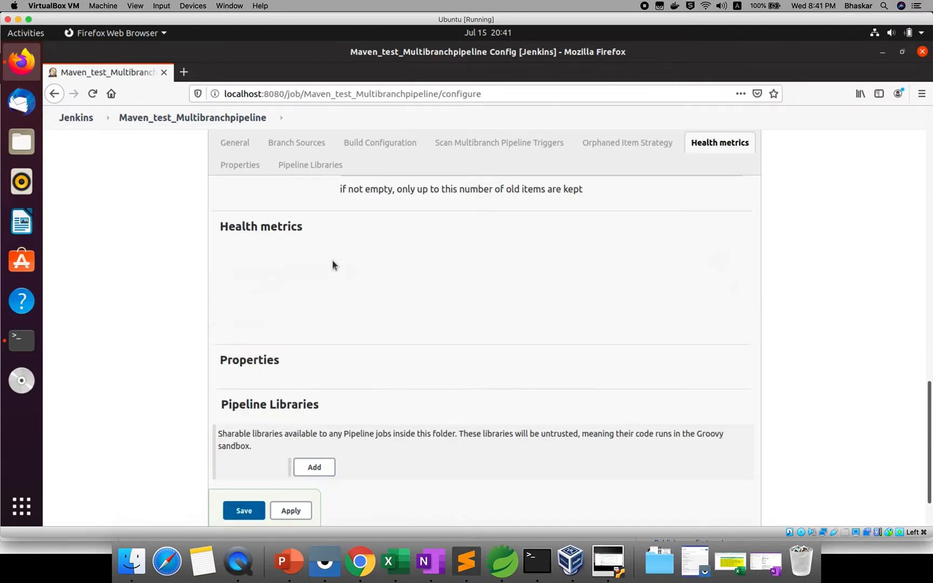
Save the Maven_test_Multibranchpipeline configuration so branch indexing starts.
scroll(330, 387, down, 2)
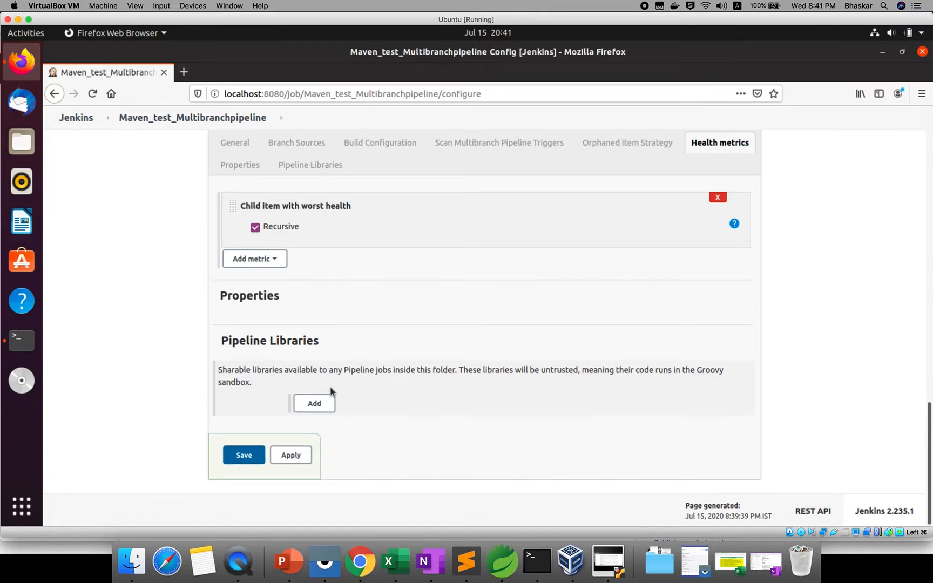
scroll(330, 387, up, 2)
scroll(331, 387, up, 8)
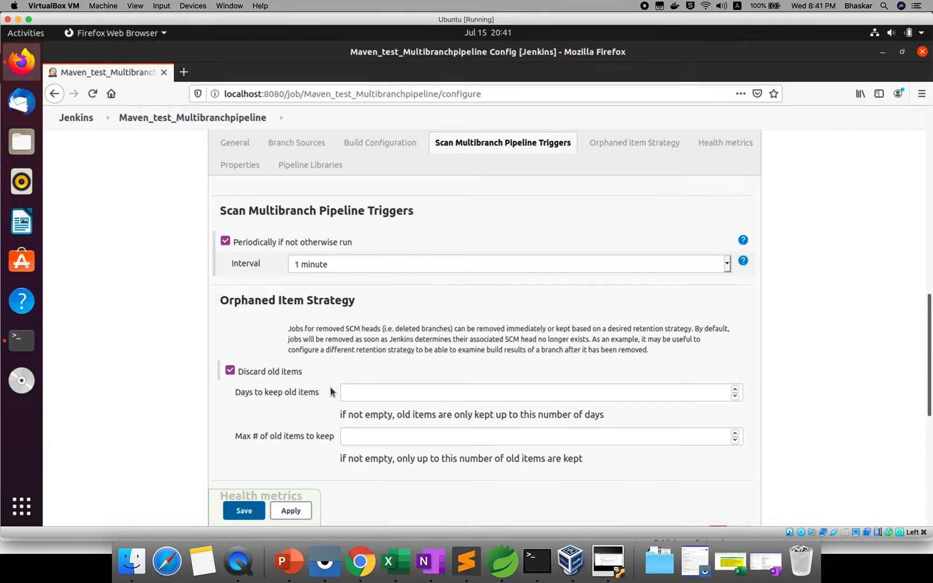
scroll(390, 404, up, 1)
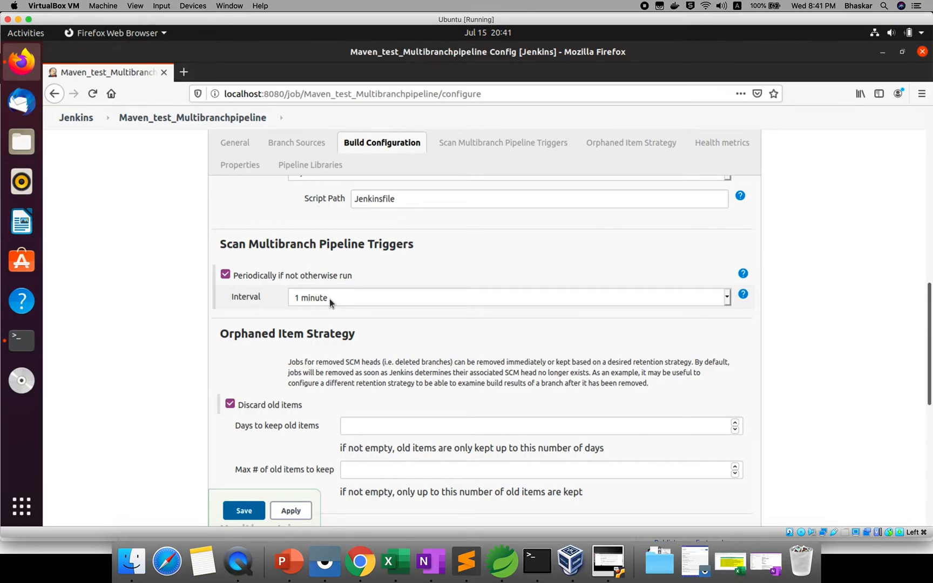
click(244, 511)
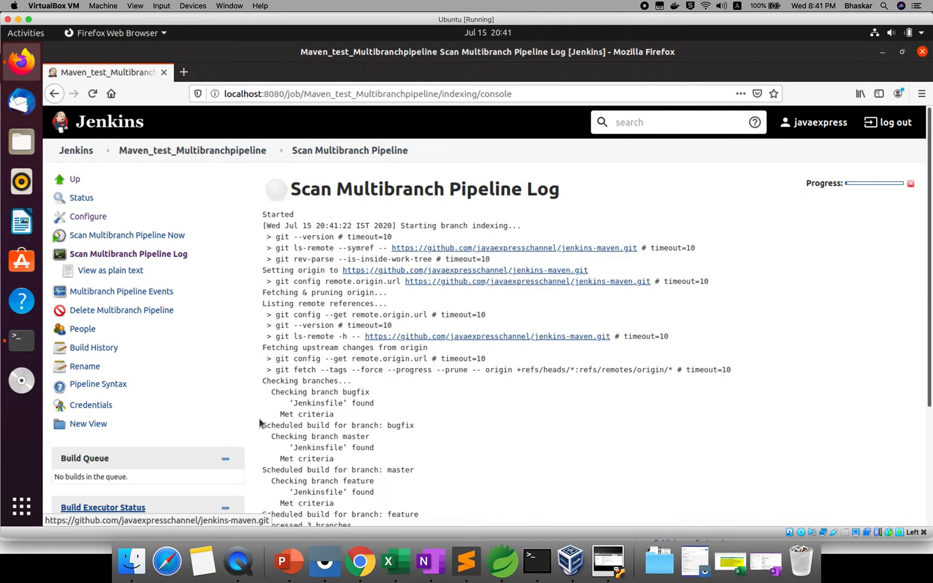
Read the scan log down to Finished: SUCCESS, showing bugfix, master and feature found with Jenkinsfiles.
scroll(225, 286, down, 2)
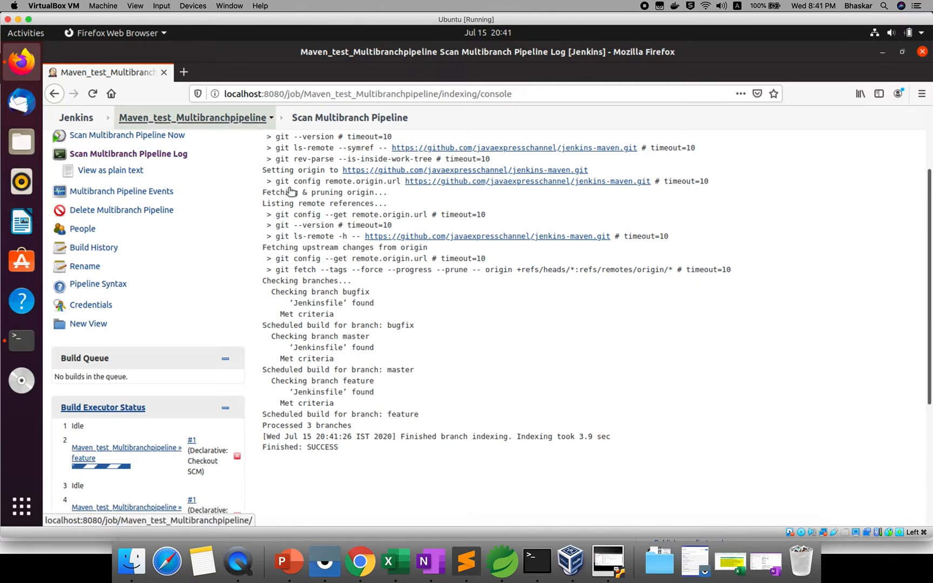
scroll(357, 252, down, 1)
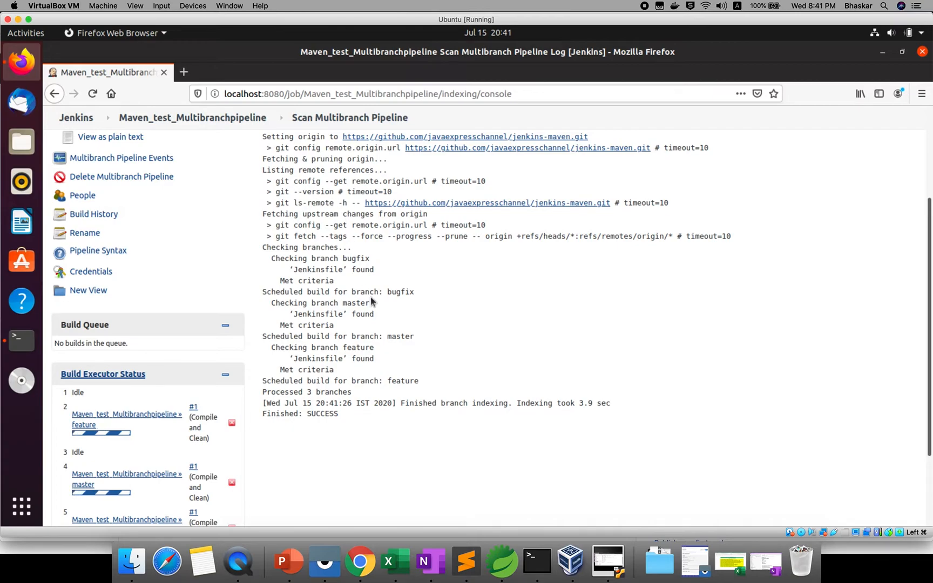
scroll(240, 155, down, 1)
scroll(219, 115, down, 3)
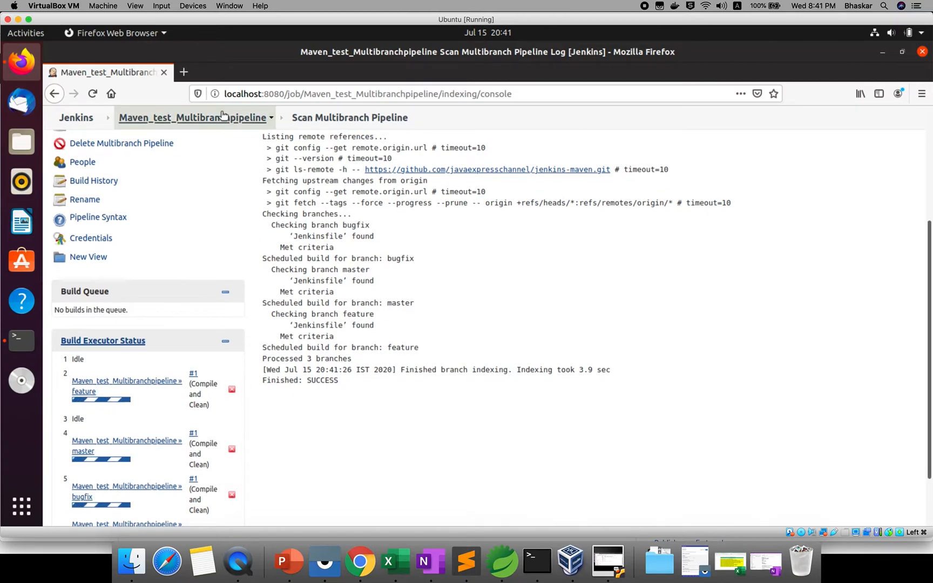
Open the Maven_test_Multibranchpipeline job page listing bugfix, feature and master, and select its URL.
click(216, 119)
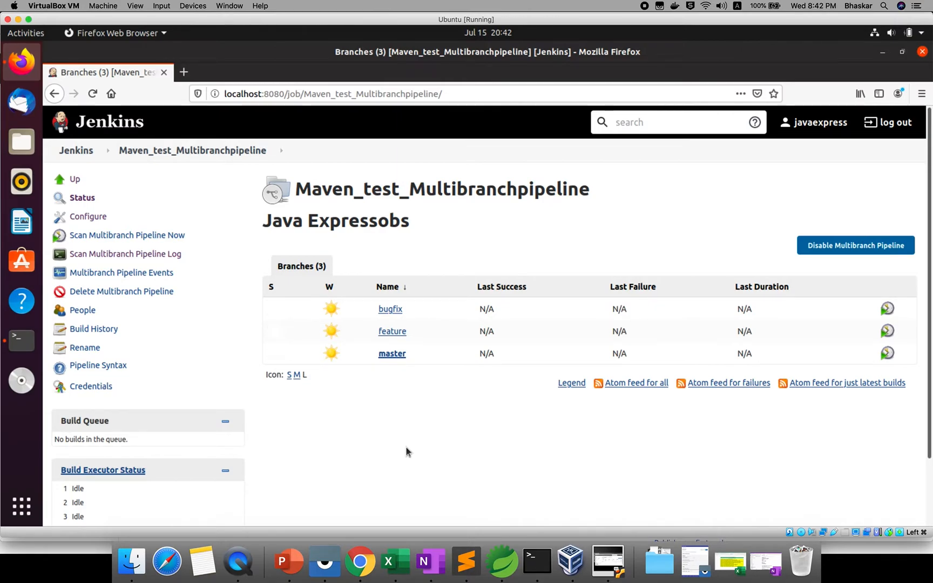
click(236, 92)
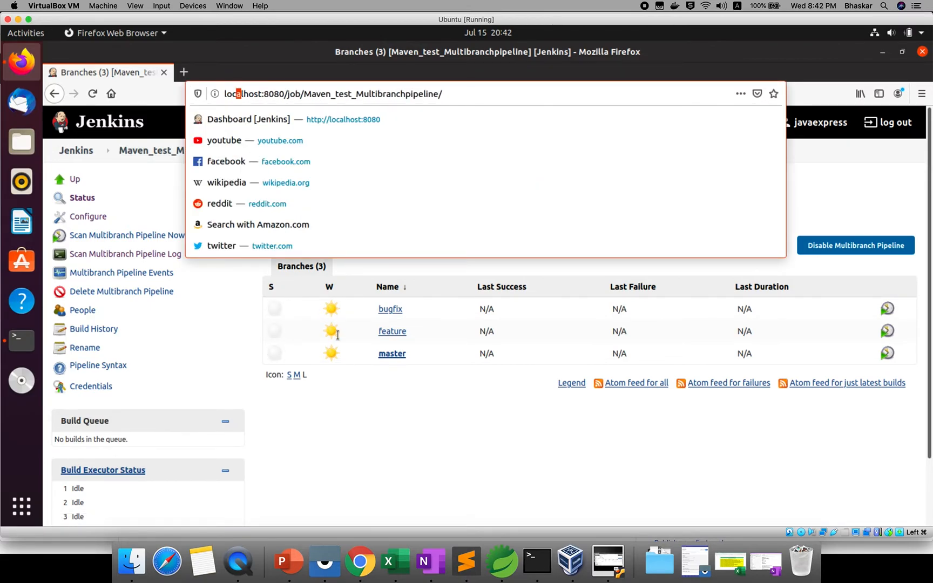
key(shift+End)
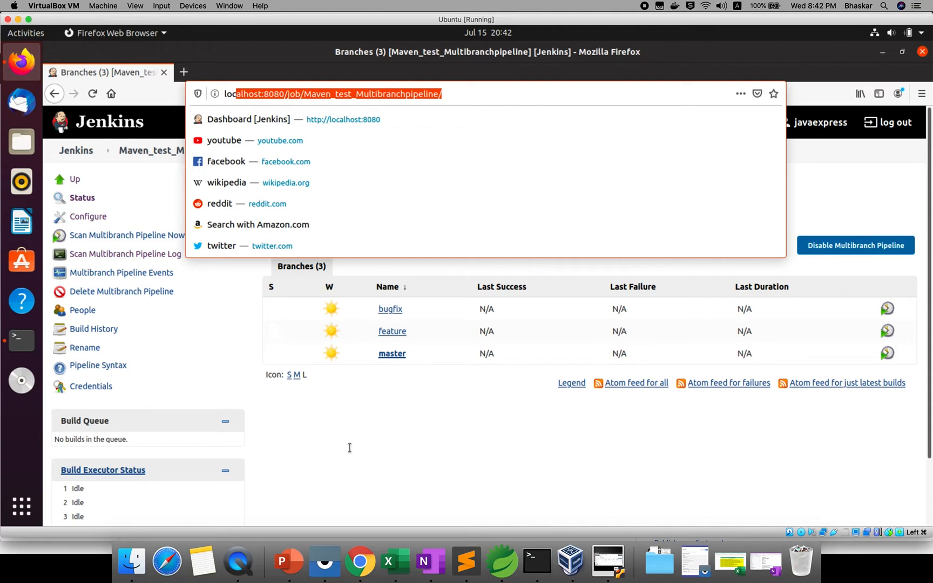
In GitHub, go to the jenkins-maven repository's Webhooks settings and choose Add webhook.
click(353, 570)
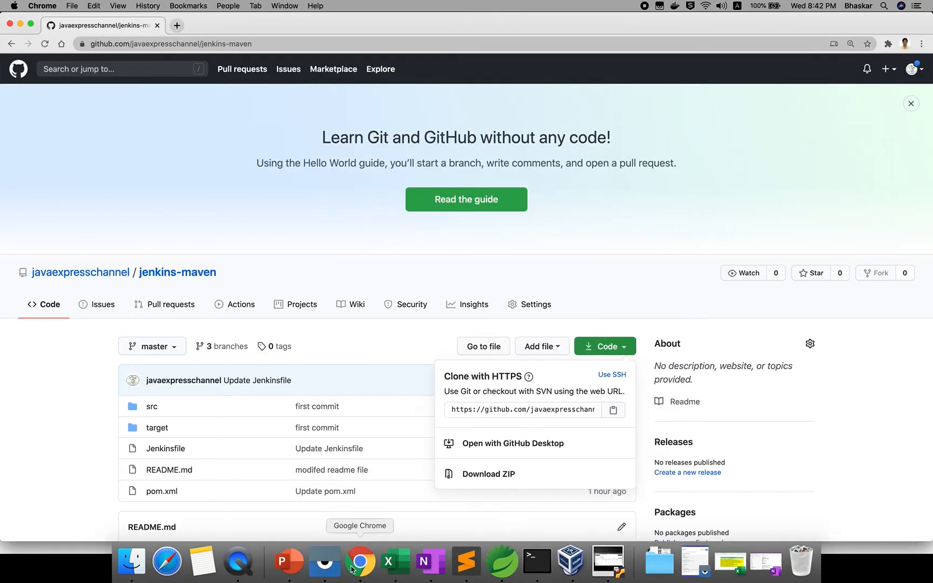
scroll(273, 427, down, 3)
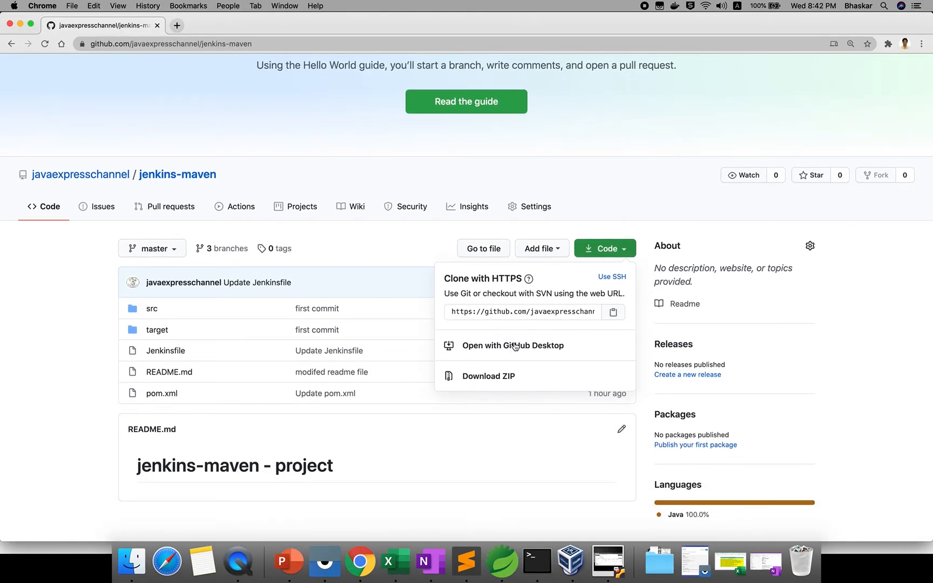
click(521, 211)
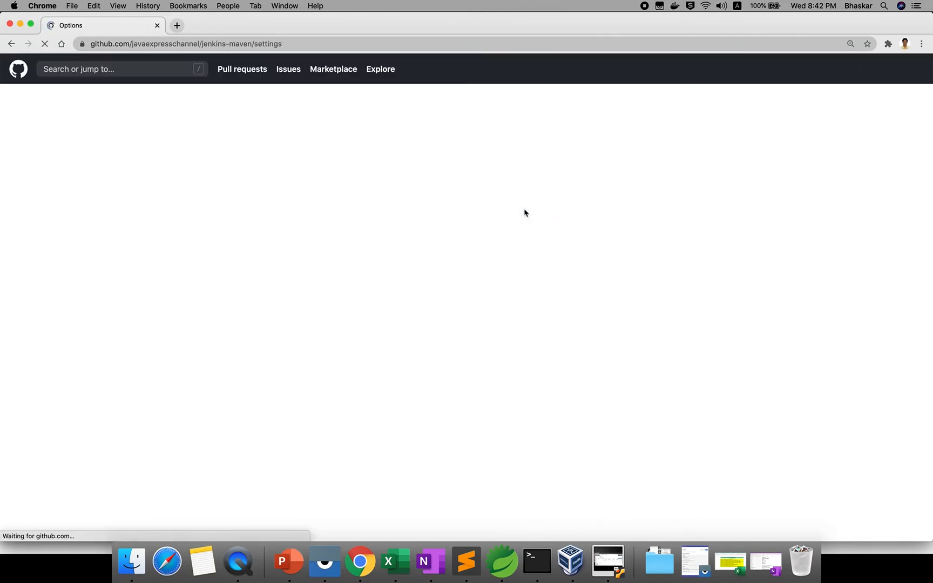
scroll(302, 378, down, 5)
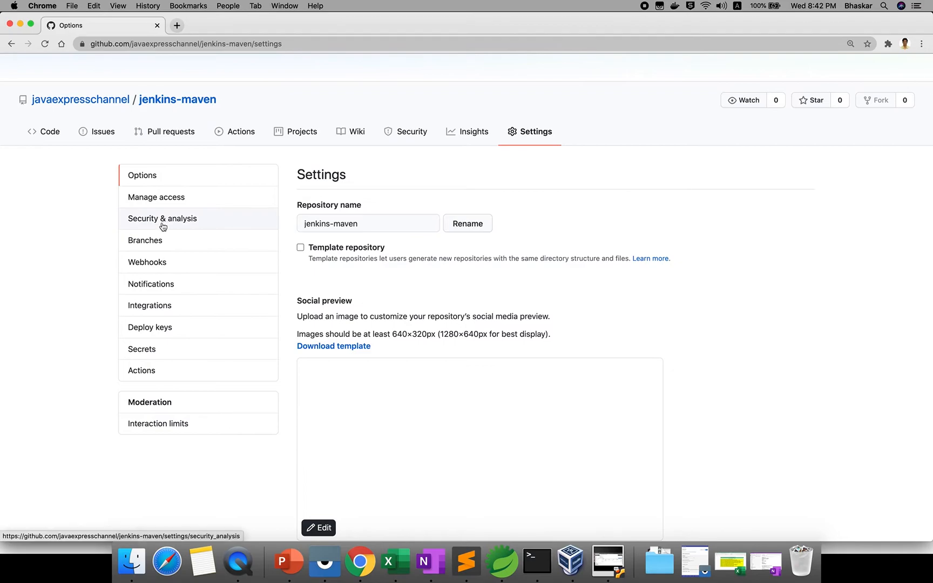
click(145, 264)
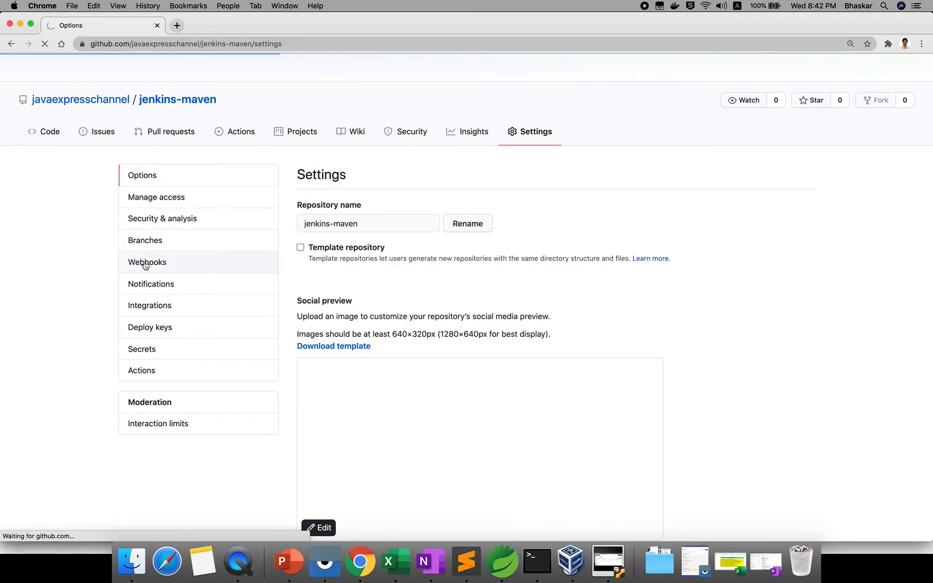
scroll(557, 345, down, 3)
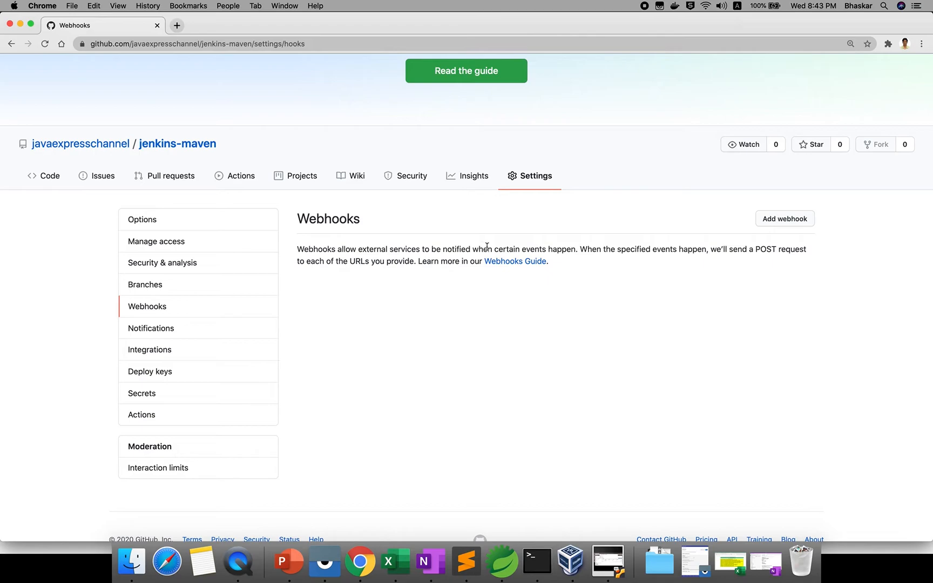
triple_click(567, 254)
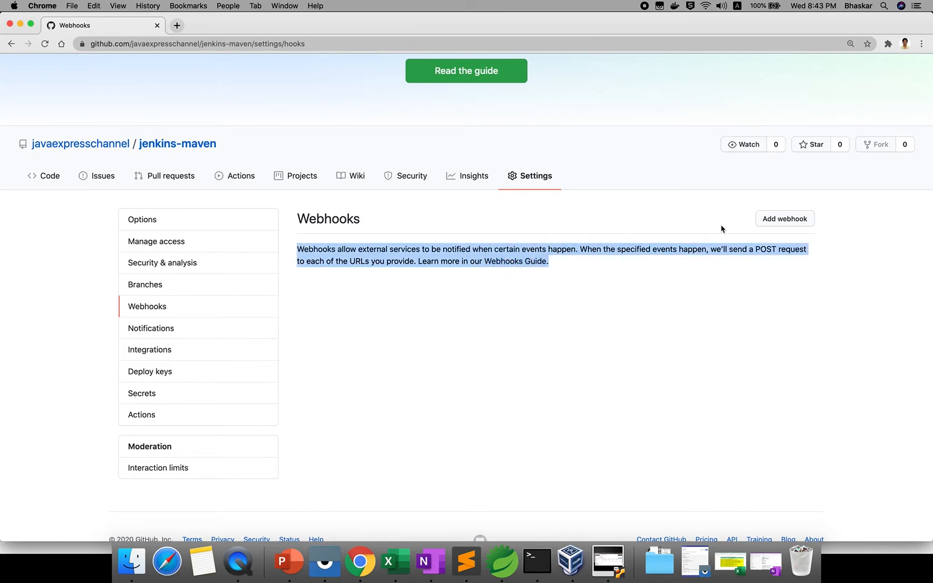
click(776, 219)
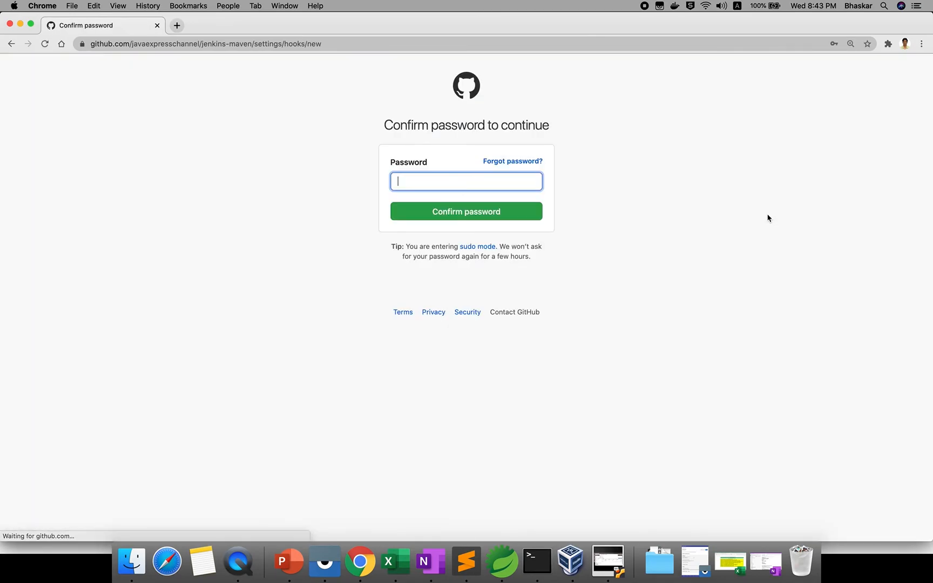
text(•••••••••)
key(Return)
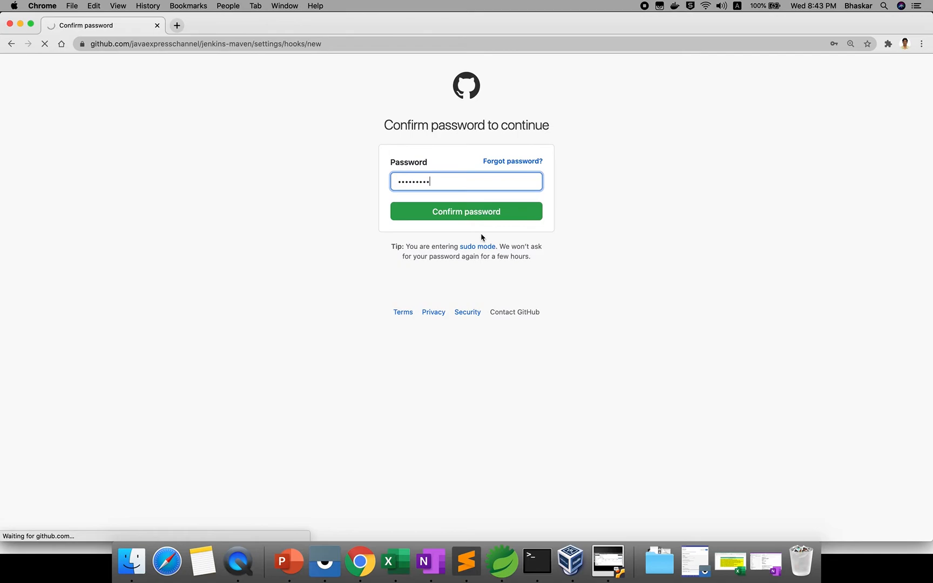
scroll(400, 412, down, 3)
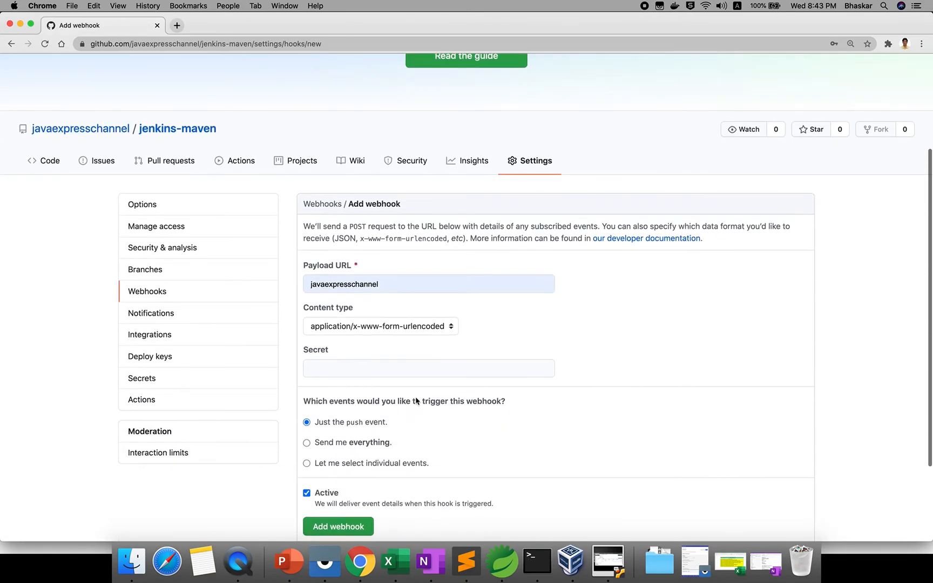
click(387, 283)
double_click(388, 285)
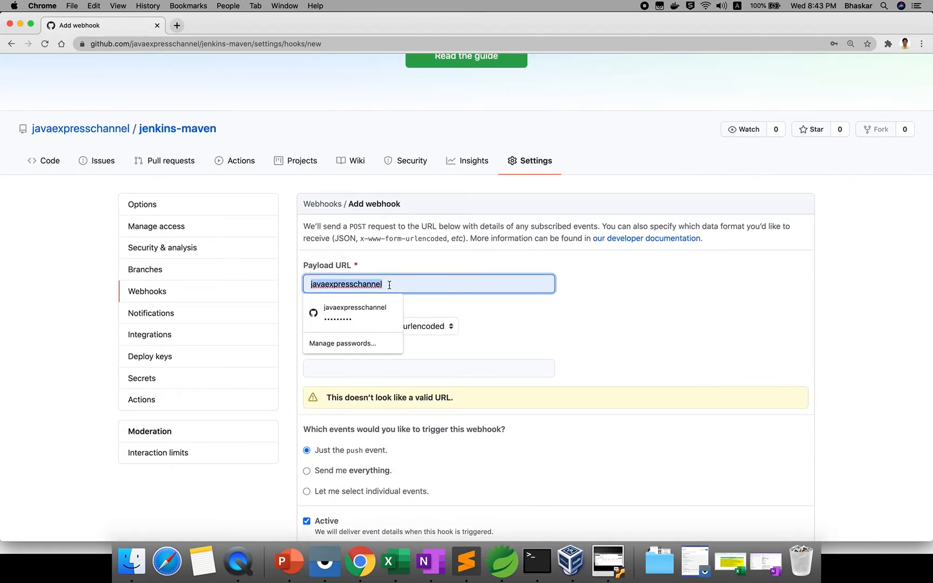
key(BackSpace)
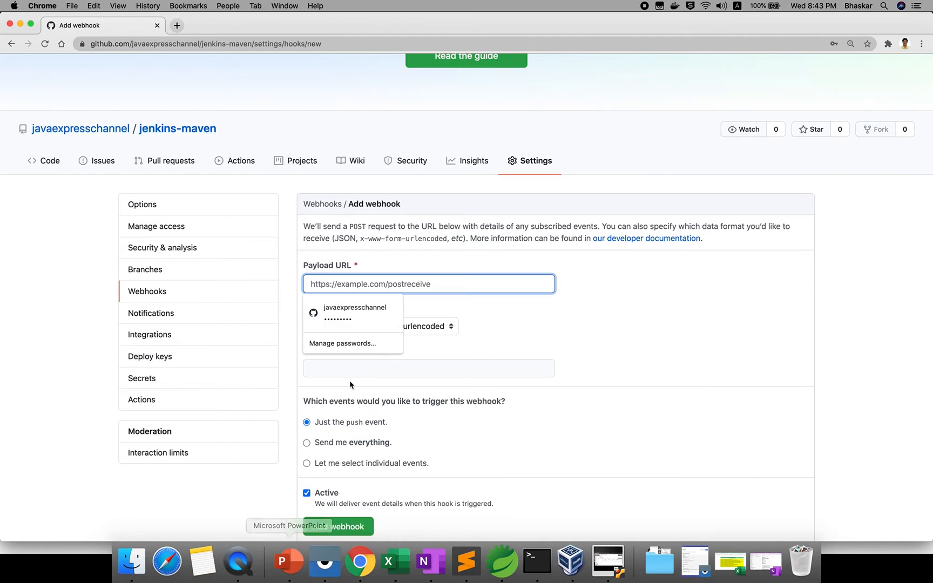
text(http:)
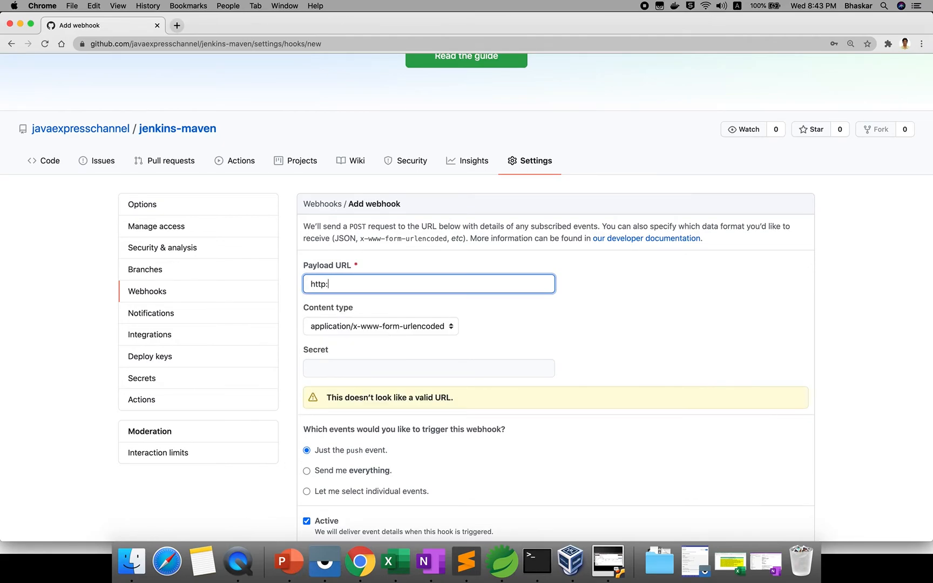
text(//localhos)
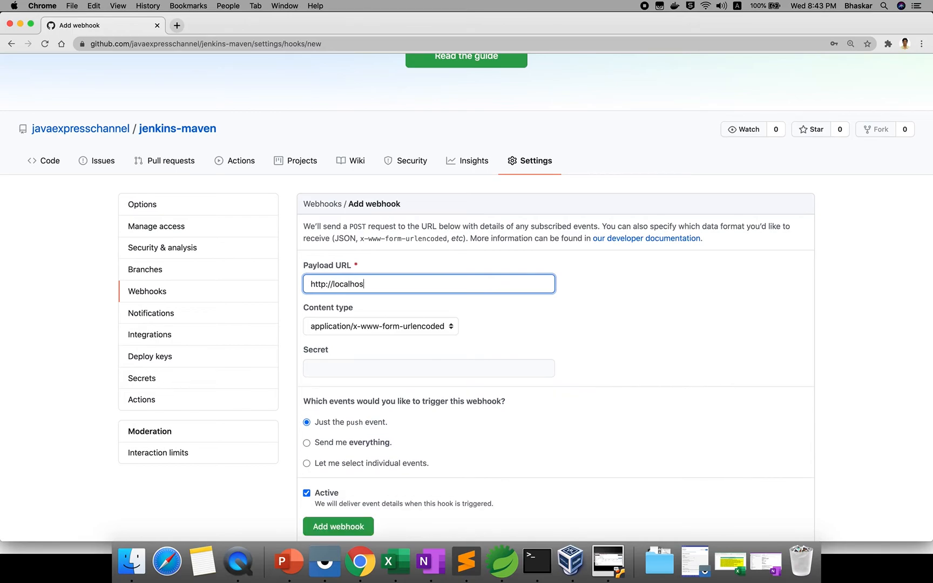
text(t:8080/github-webhook/)
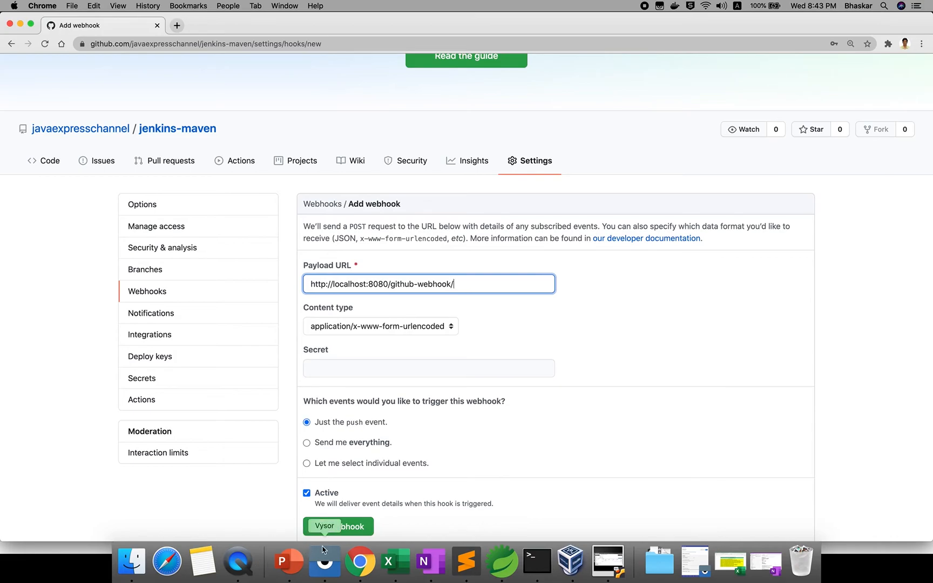
Copy the github-webhook path from the saved URL in the text editor.
click(467, 563)
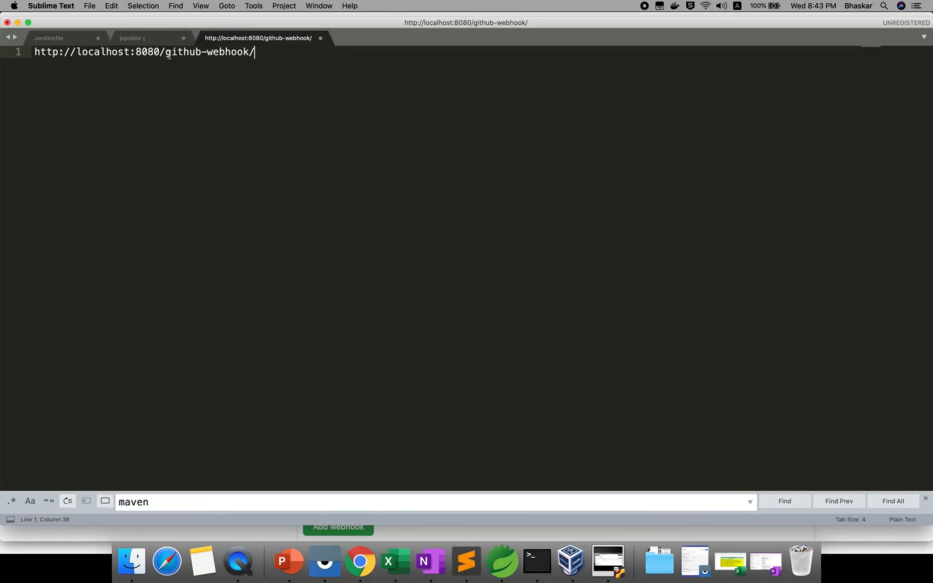
drag(167, 54, 249, 53)
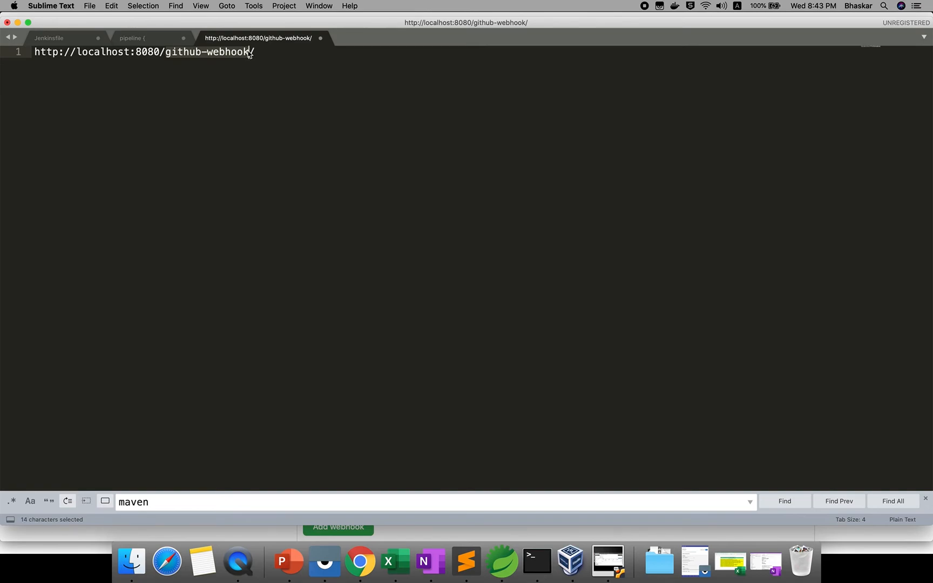
key(super+c)
key(super+Tab)
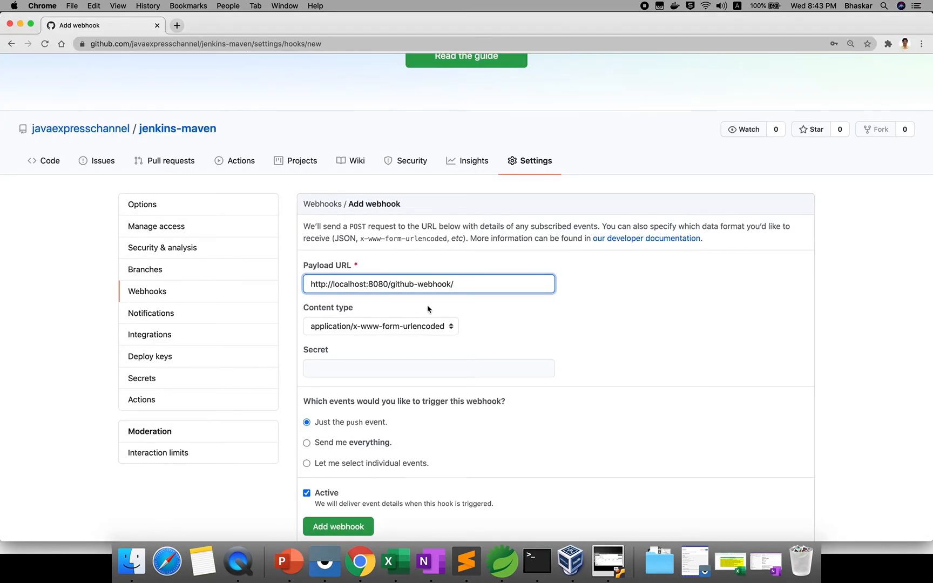
Set the webhook's content type to application/json.
double_click(440, 285)
click(548, 374)
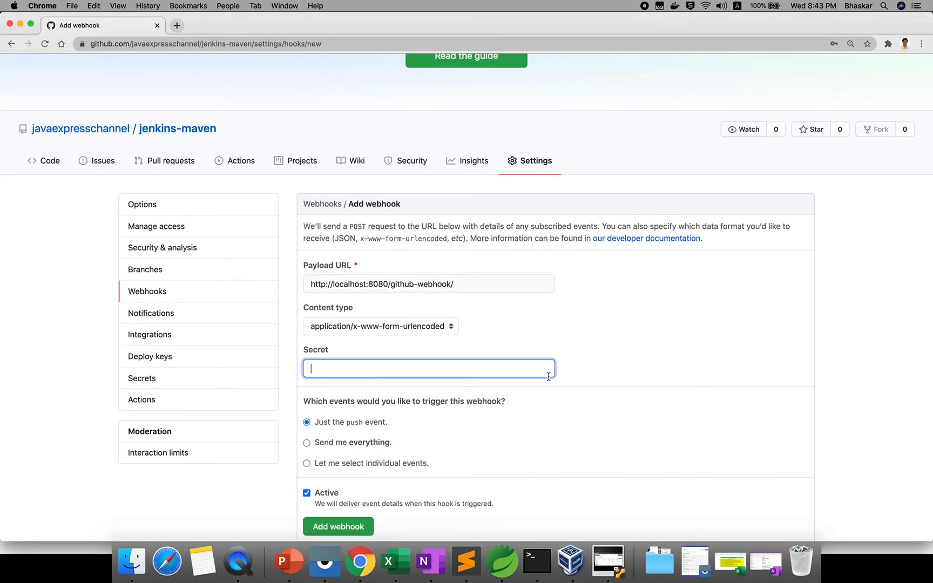
scroll(549, 376, down, 2)
click(413, 254)
click(402, 244)
Try adding the webhook, which GitHub rejects as localhost is unreachable, then return to Jenkins.
scroll(512, 273, down, 2)
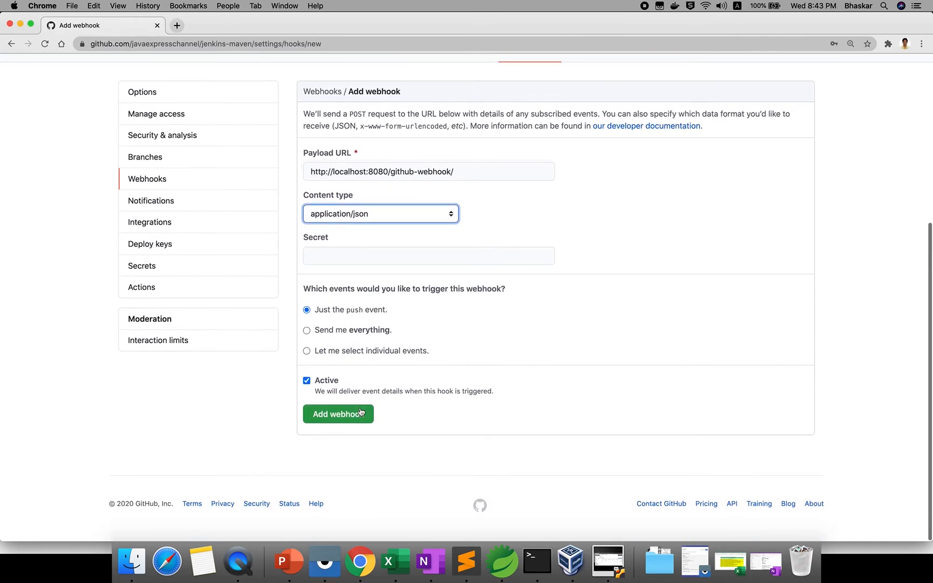
click(345, 417)
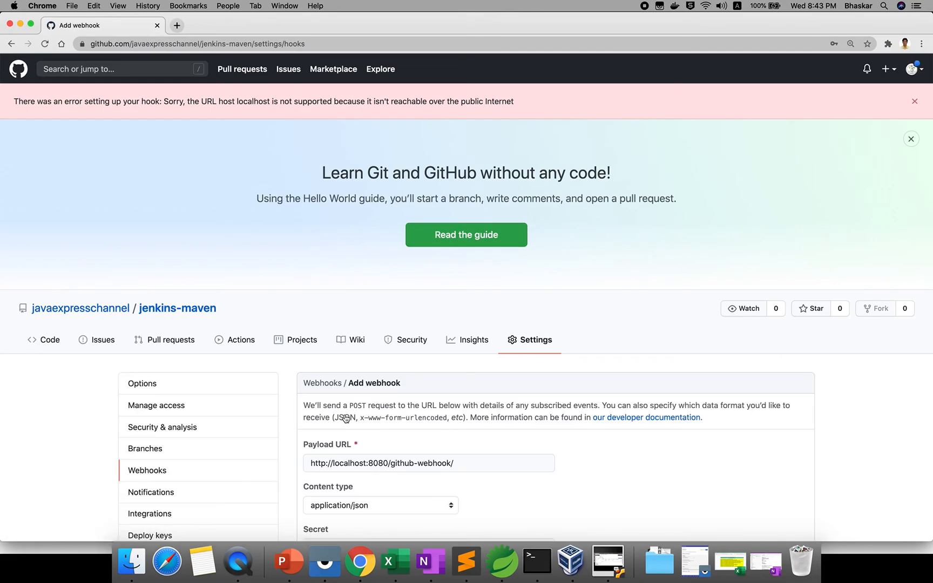
right_click(344, 417)
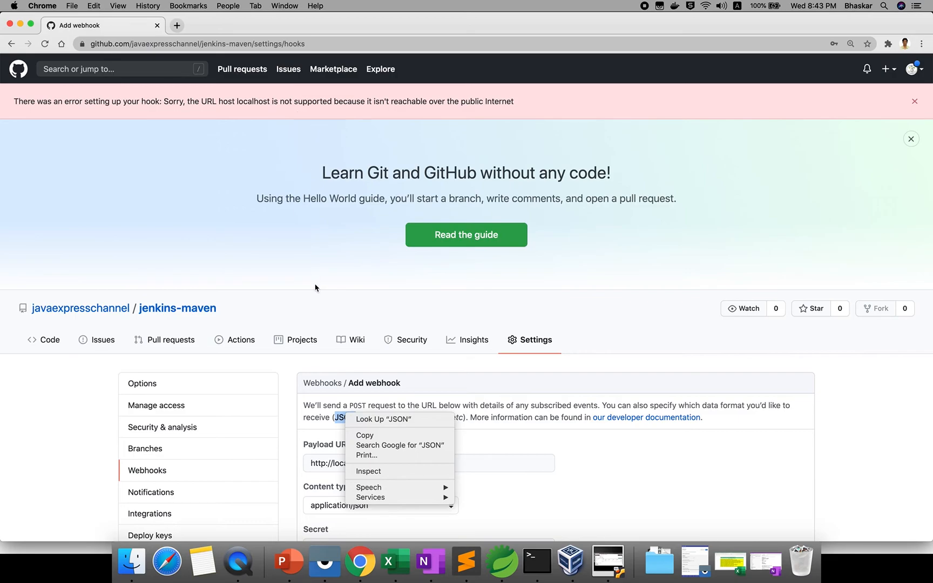
click(559, 467)
scroll(559, 468, down, 3)
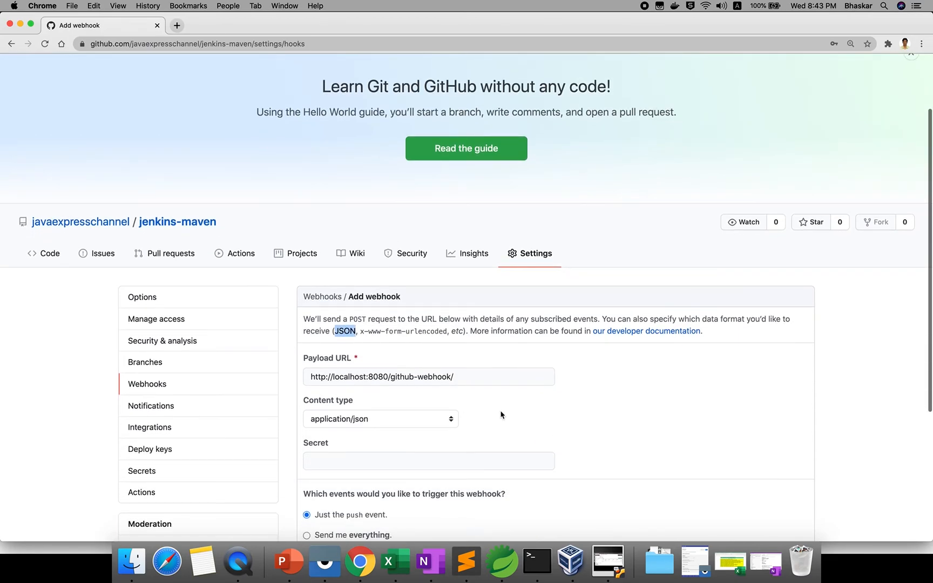
double_click(341, 377)
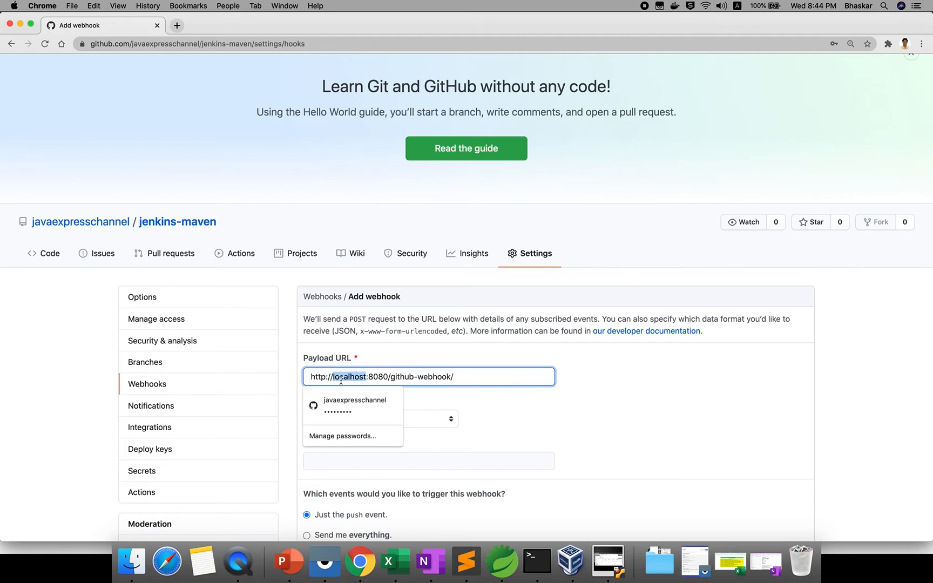
click(609, 562)
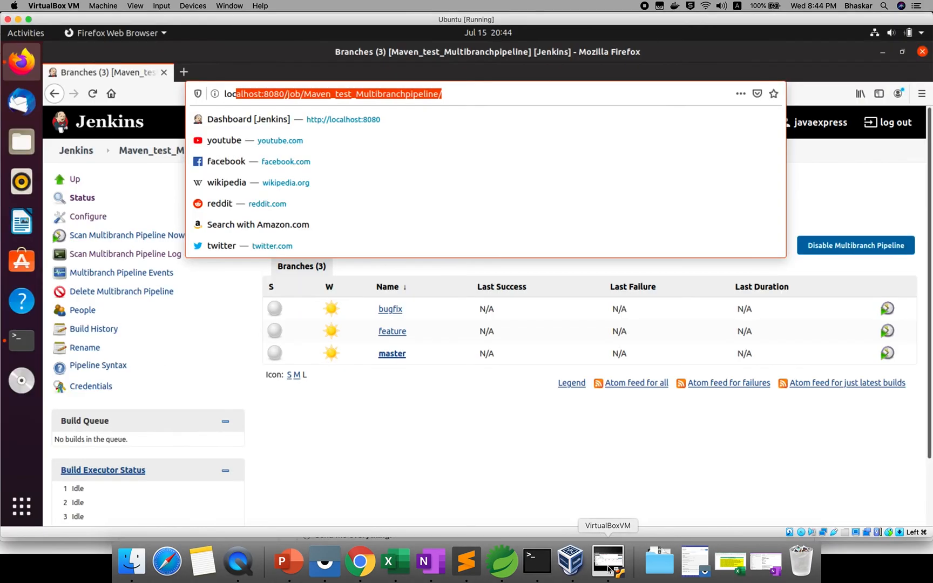